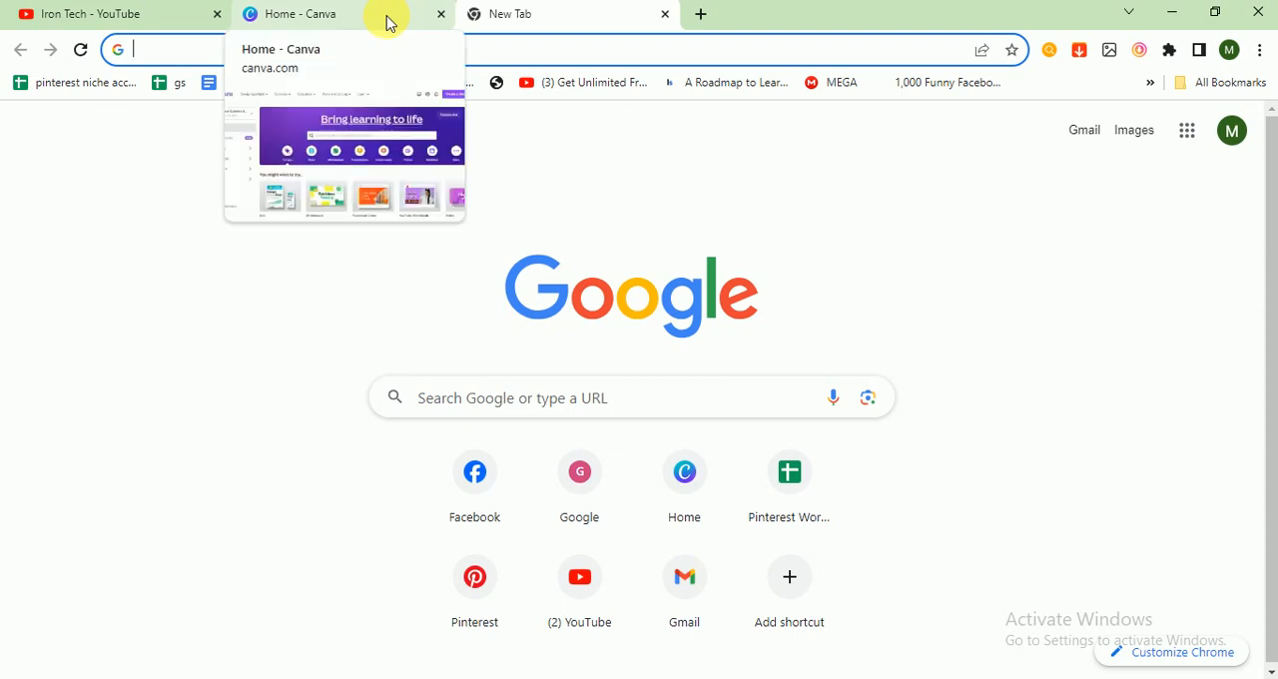
Step: Create a new Instagram Post (Square) design from the Canva home page
left_click(390, 22)
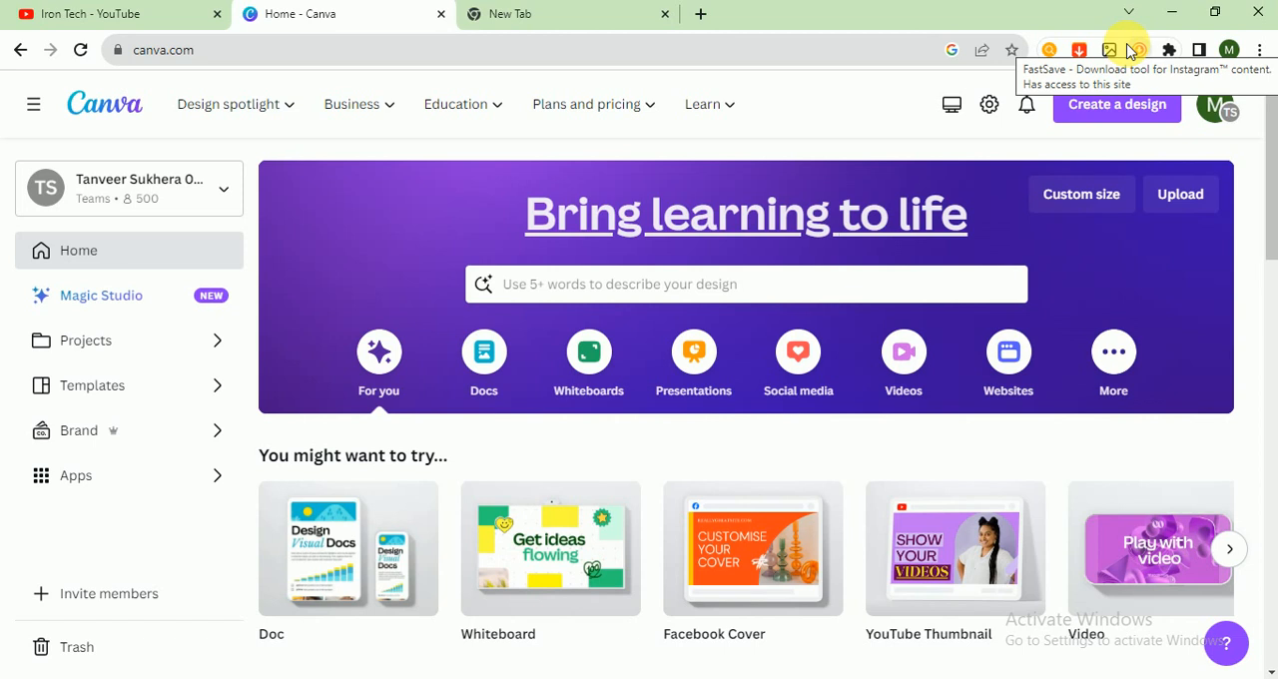
left_click(1083, 120)
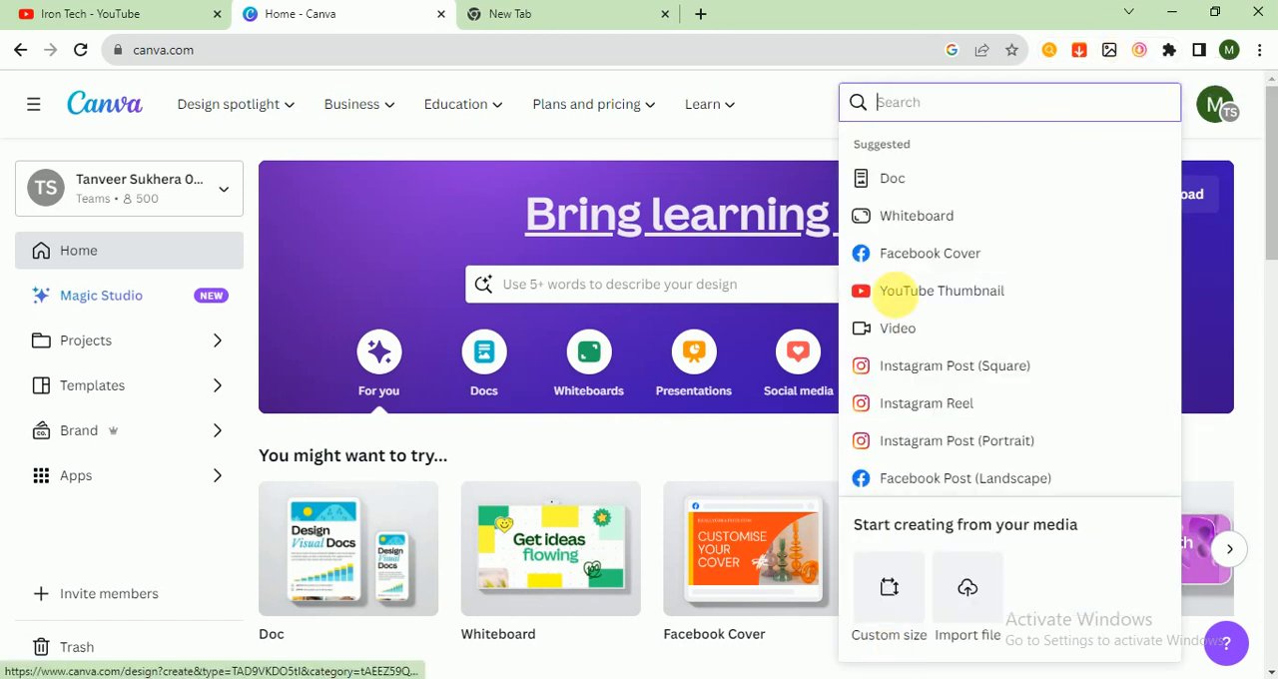
type("insta")
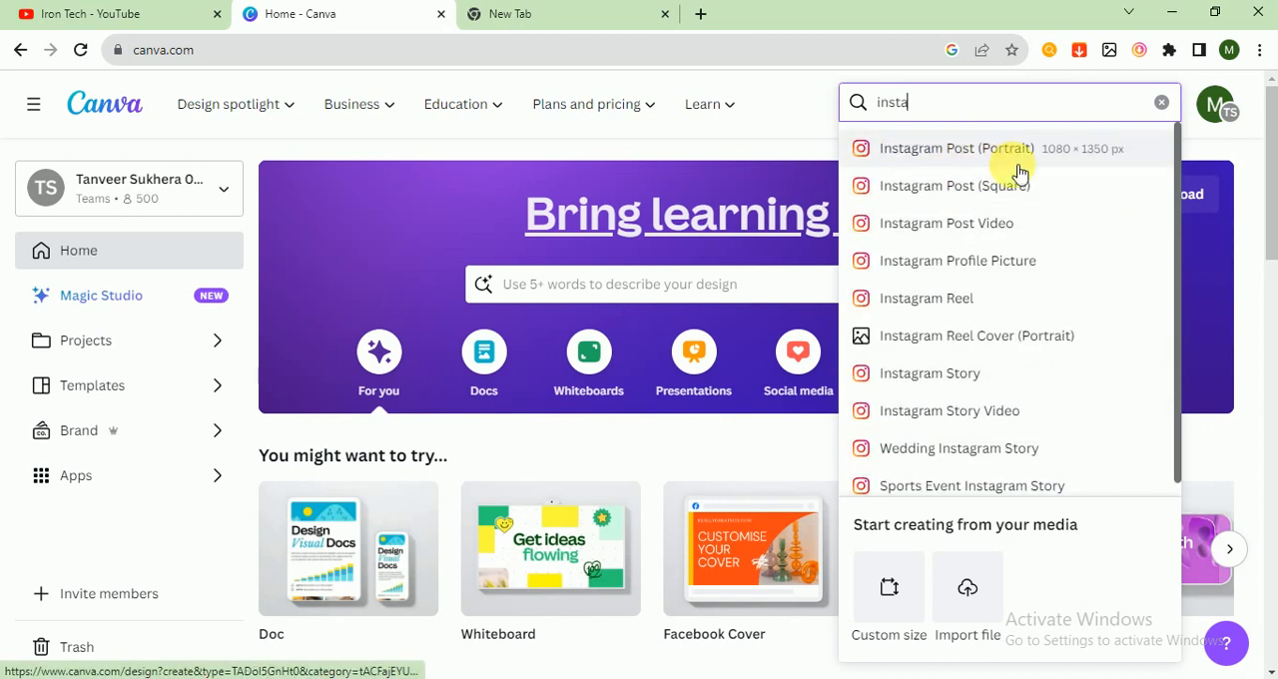
left_click(968, 186)
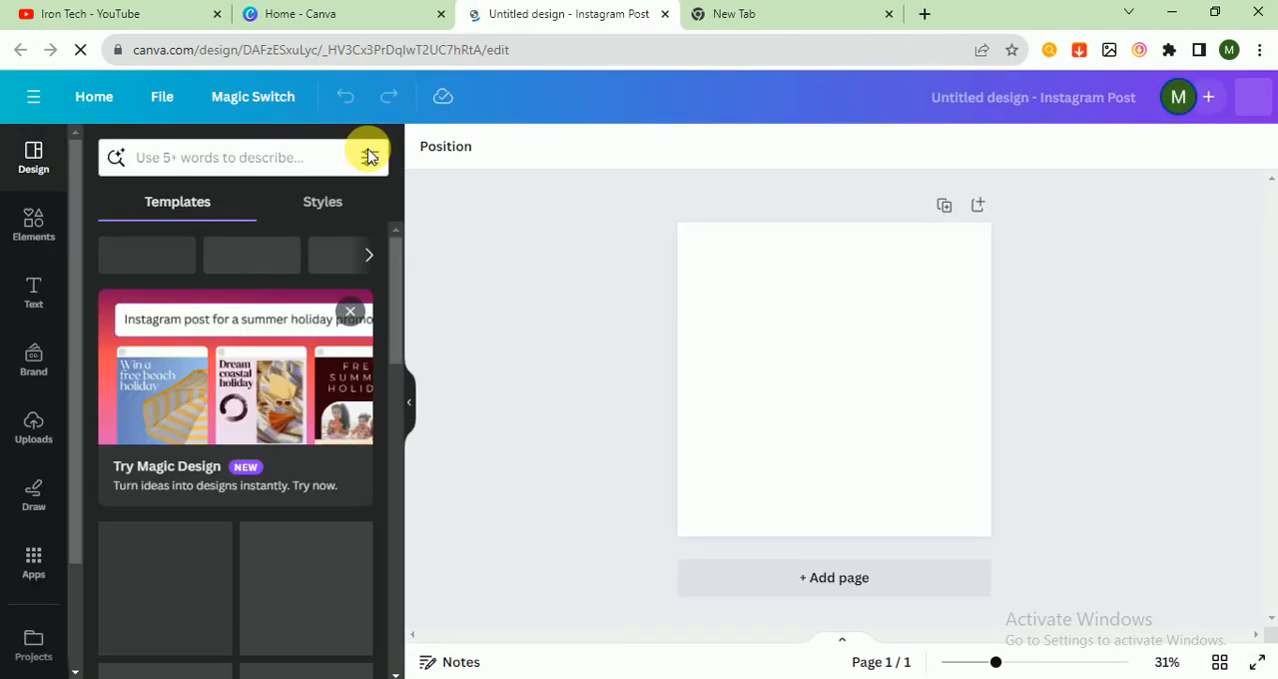
Step: Search the design templates for "Entertainment"
left_click(331, 156)
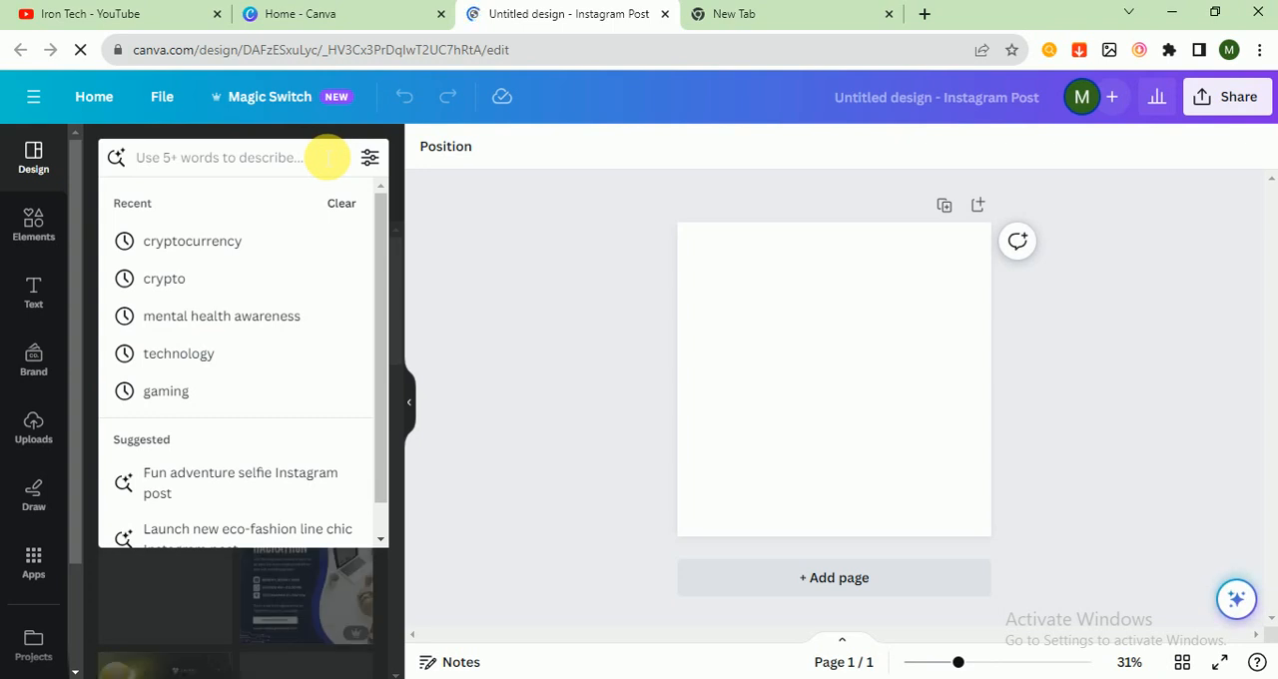
left_click(573, 176)
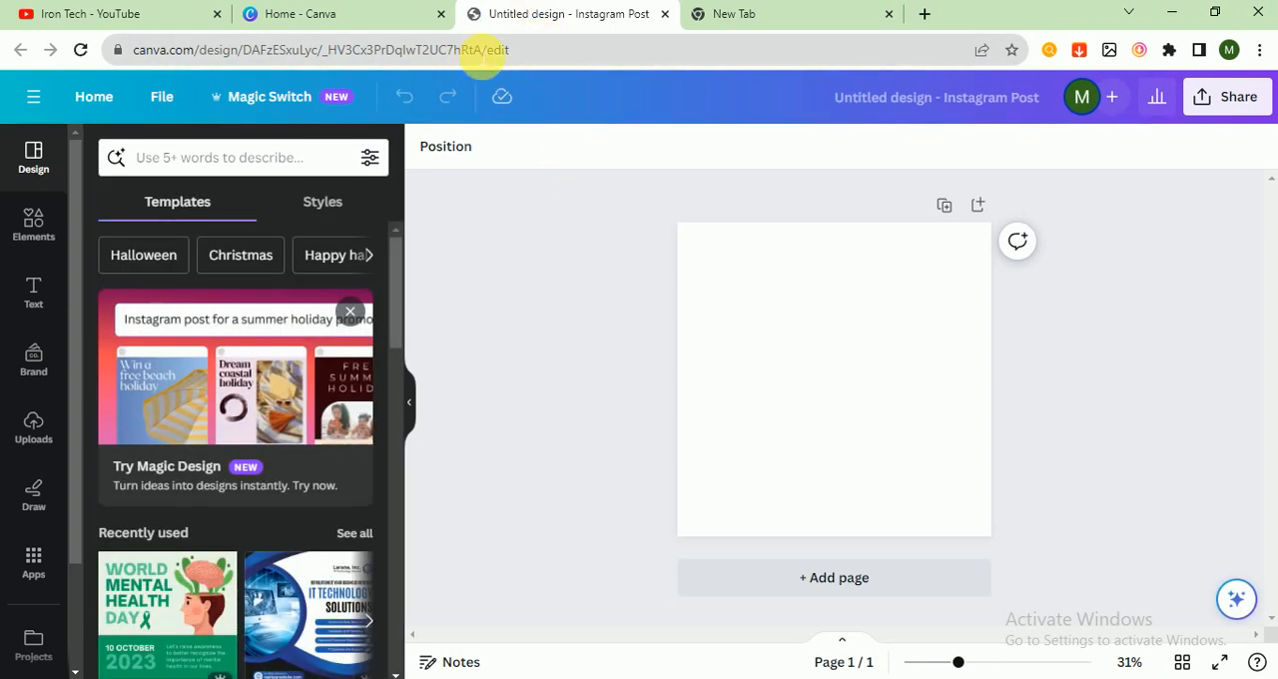
left_click(264, 171)
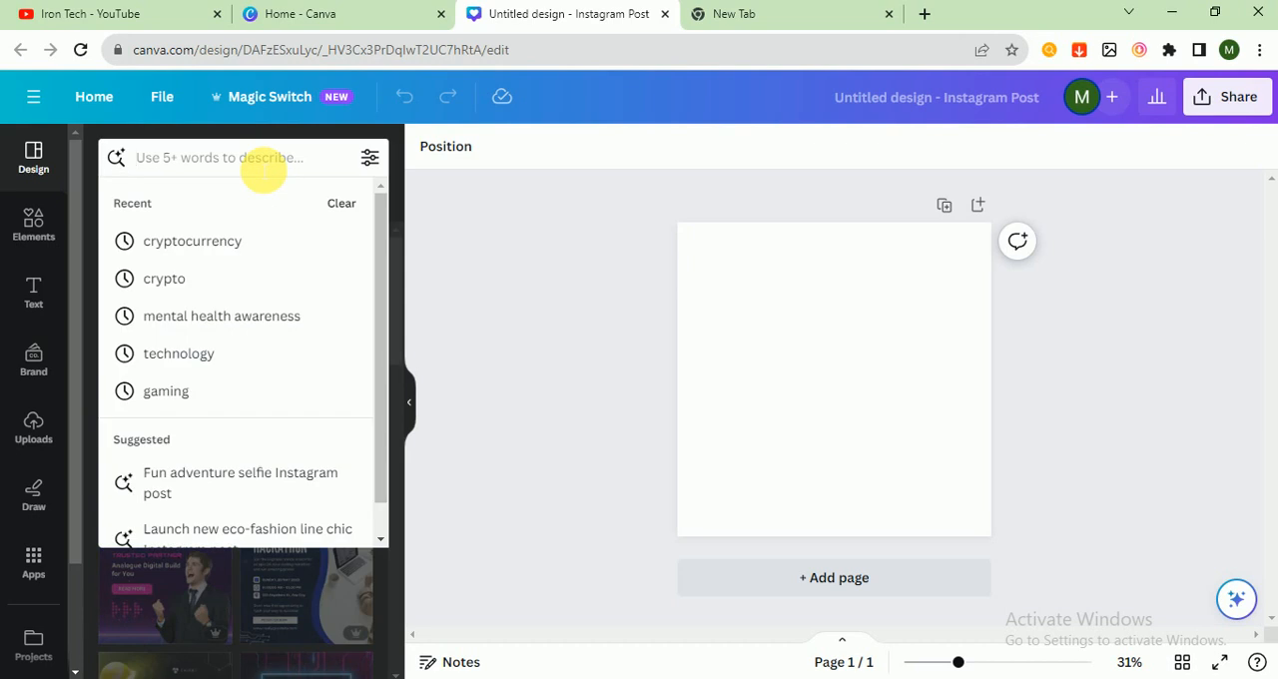
type("Entertainment")
key("Return")
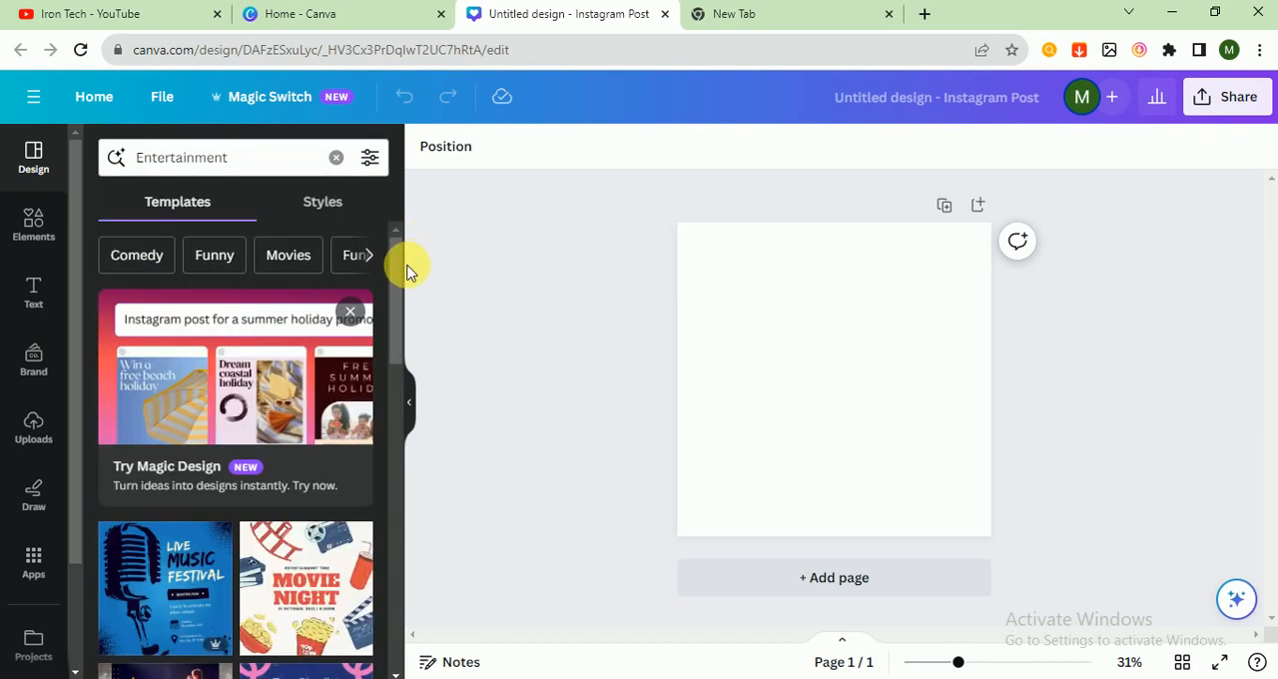
Step: Apply the navy Music Festival template with the circular singer photo and shuffle its Garet/Roboto template style
left_click_drag(399, 257, 397, 555)
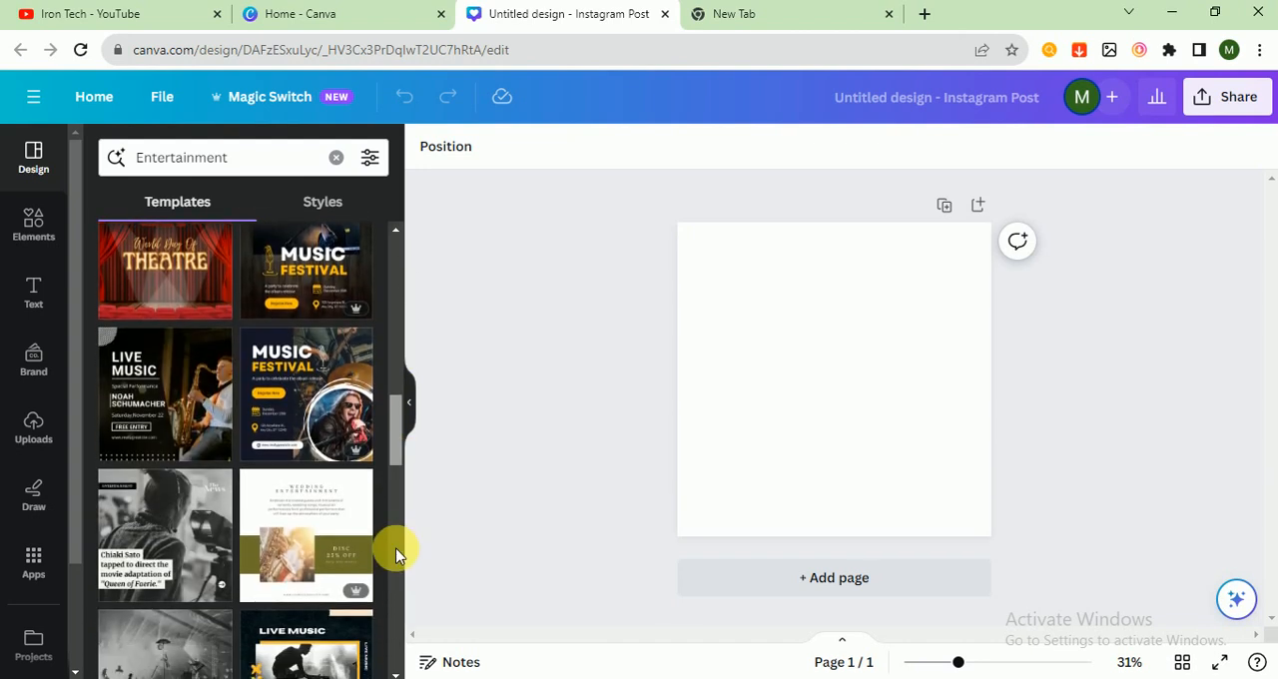
left_click(325, 438)
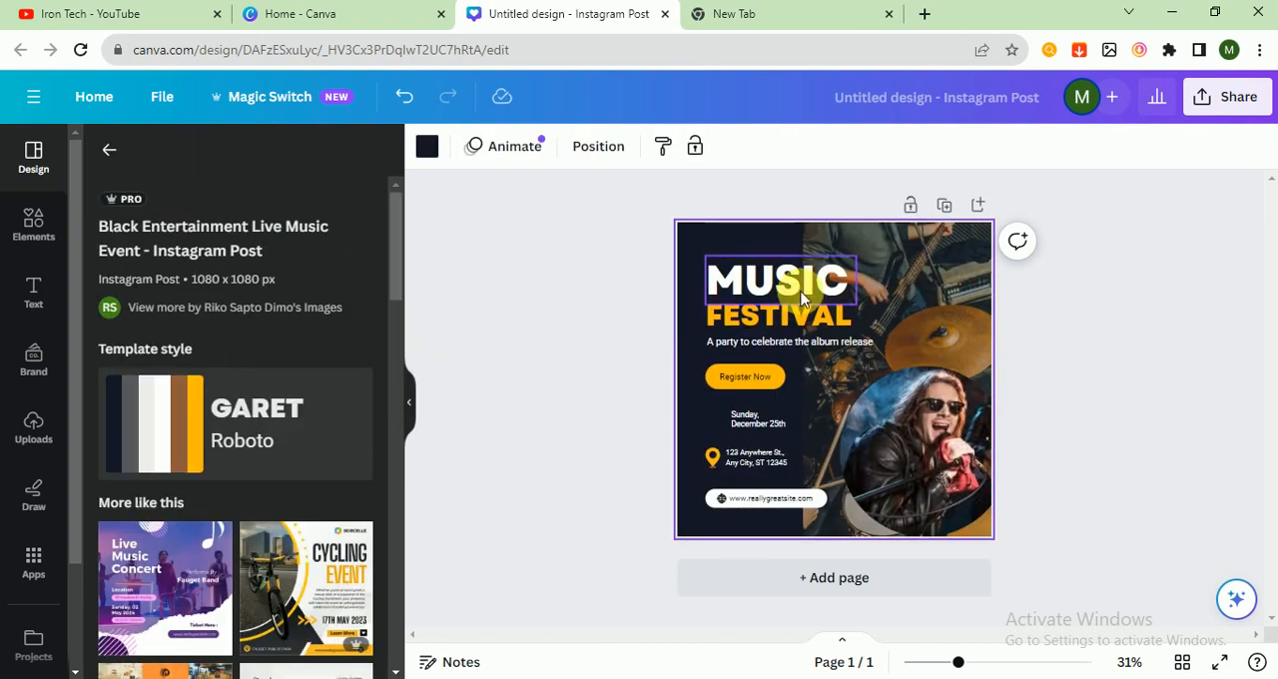
left_click(167, 425)
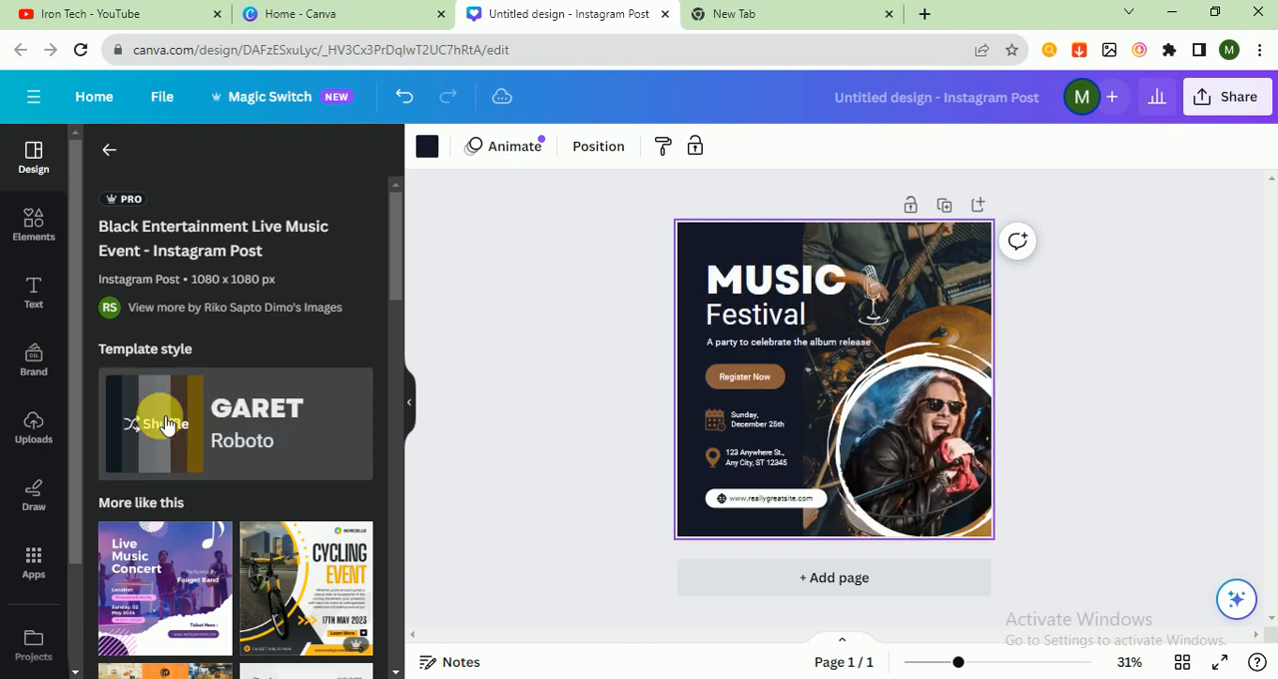
left_click(642, 385)
Step: Replace the tagline below the Music Festival heading with "world best singing concert"
double_click(761, 345)
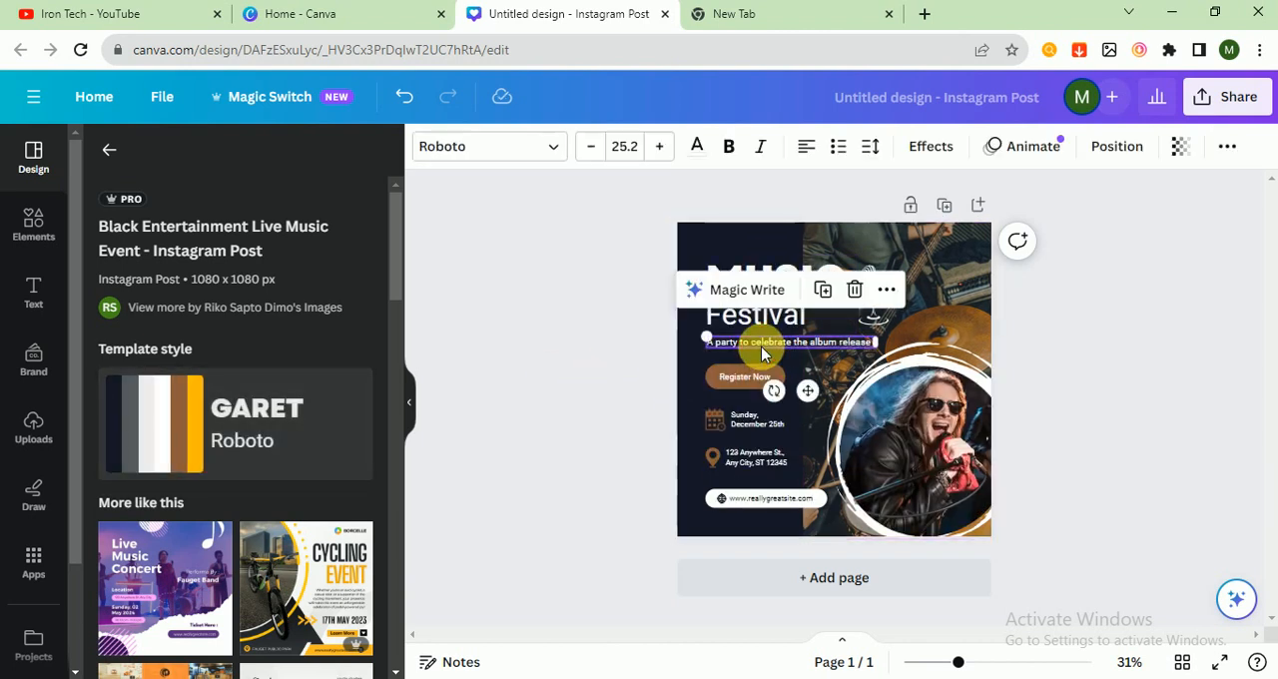
key("BackSpace")
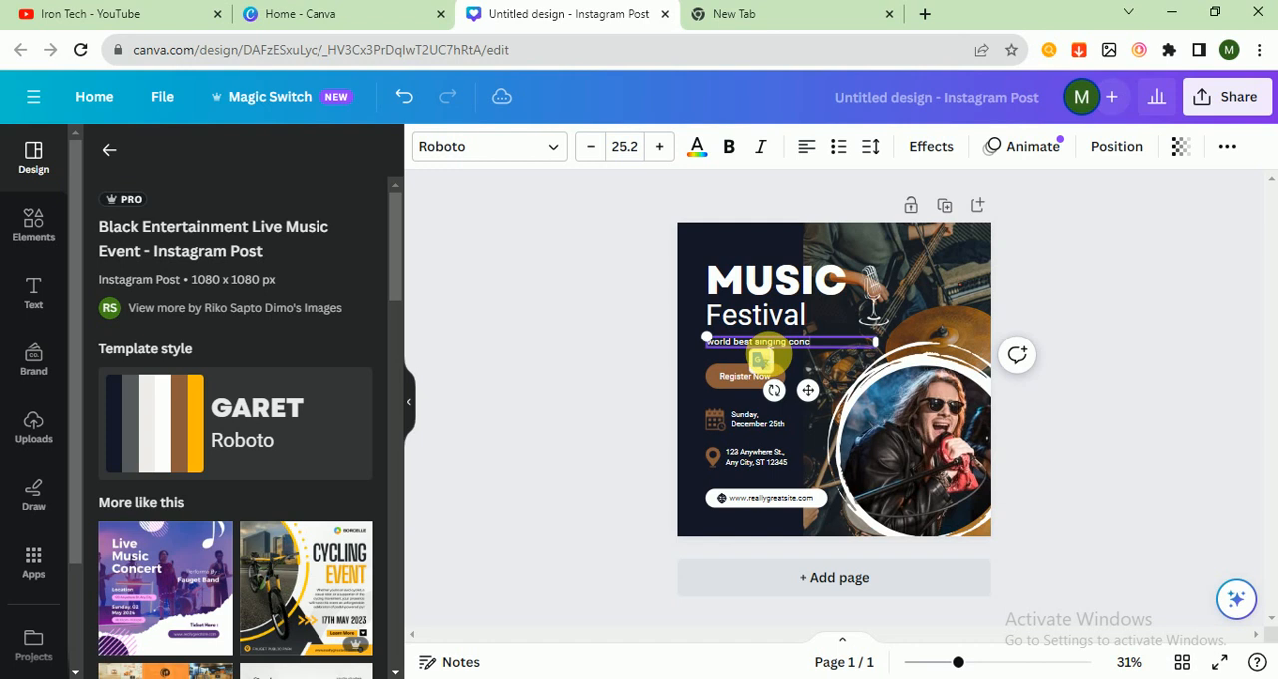
left_click(571, 337)
Step: Change the "Register Now" label to "Book your seat" and widen its text box to fit on one line
left_click(745, 383)
left_click(745, 382)
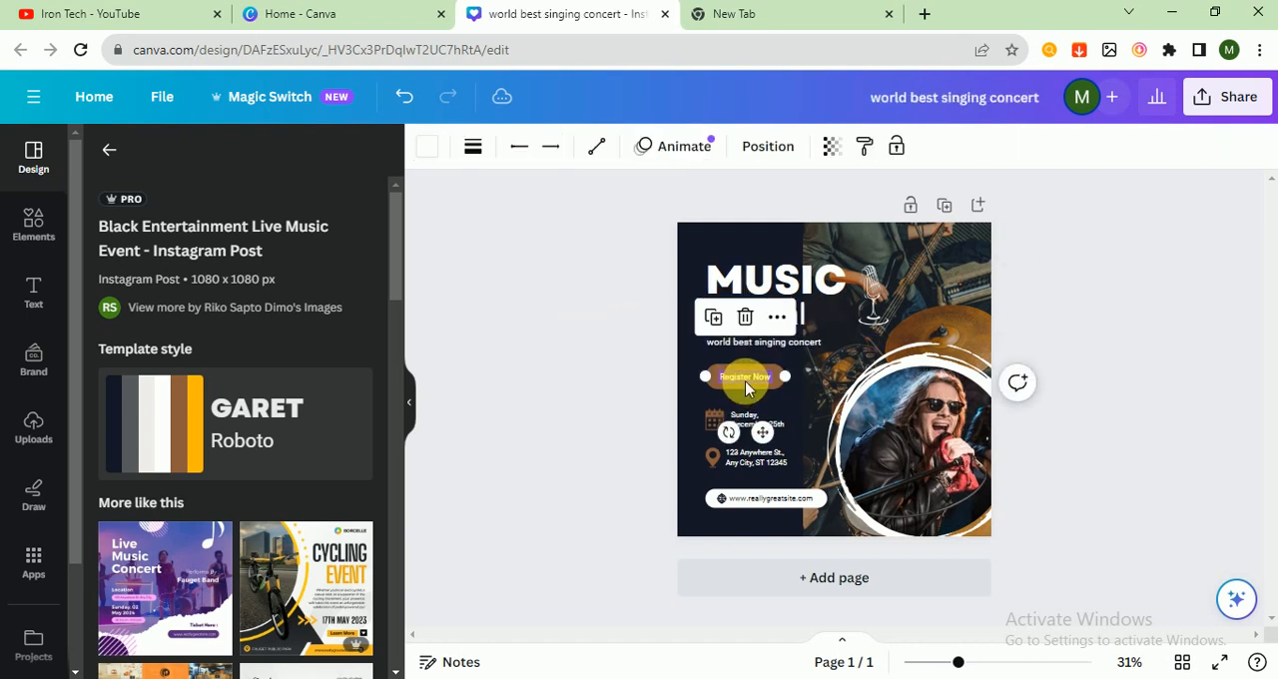
left_click(747, 377)
double_click(746, 377)
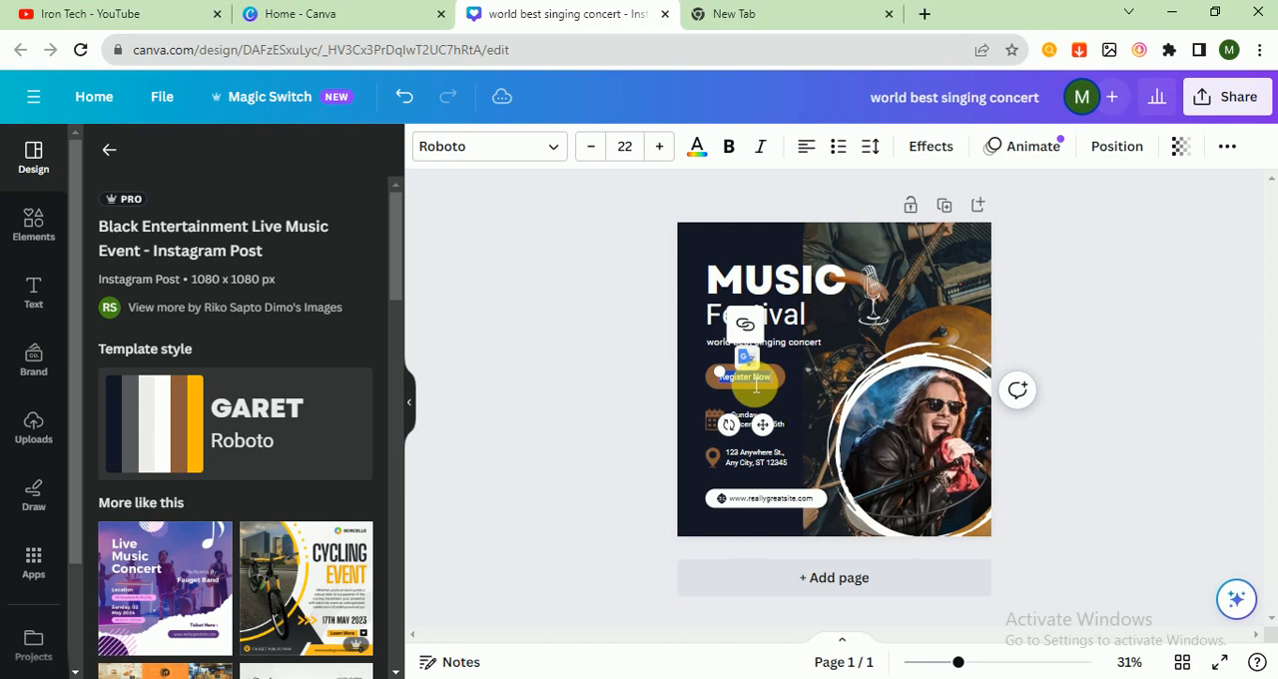
key("BackSpace")
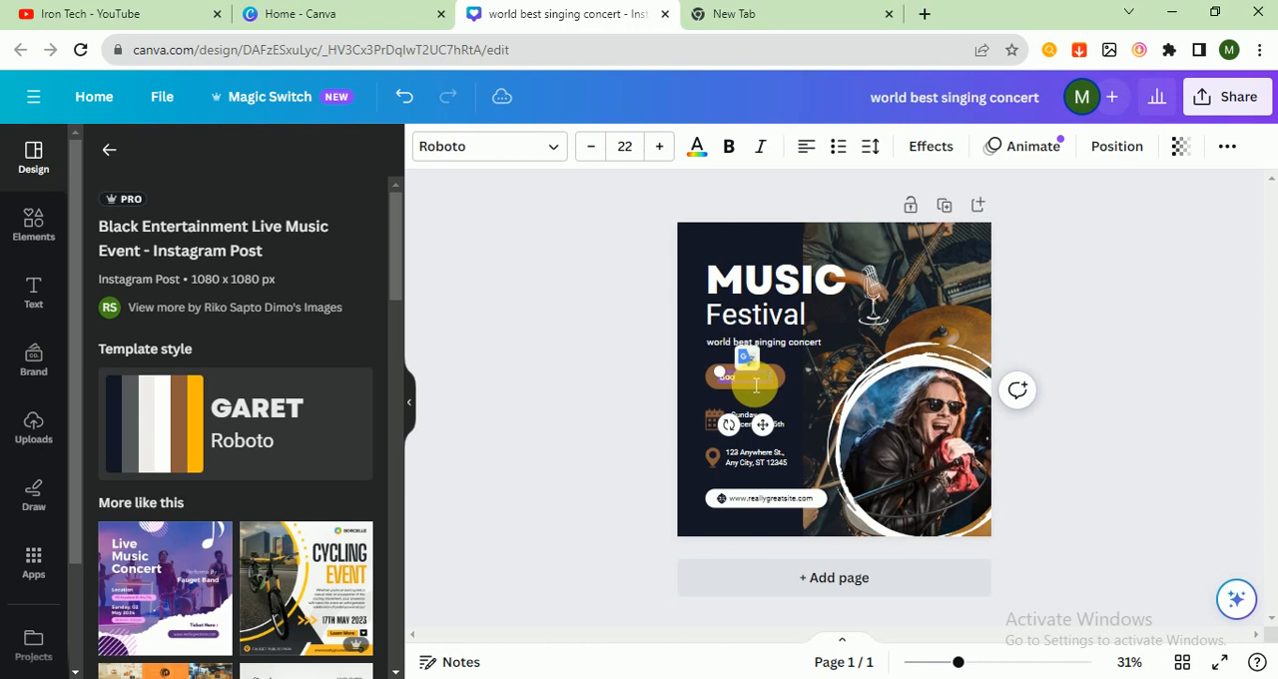
type("Book your seat")
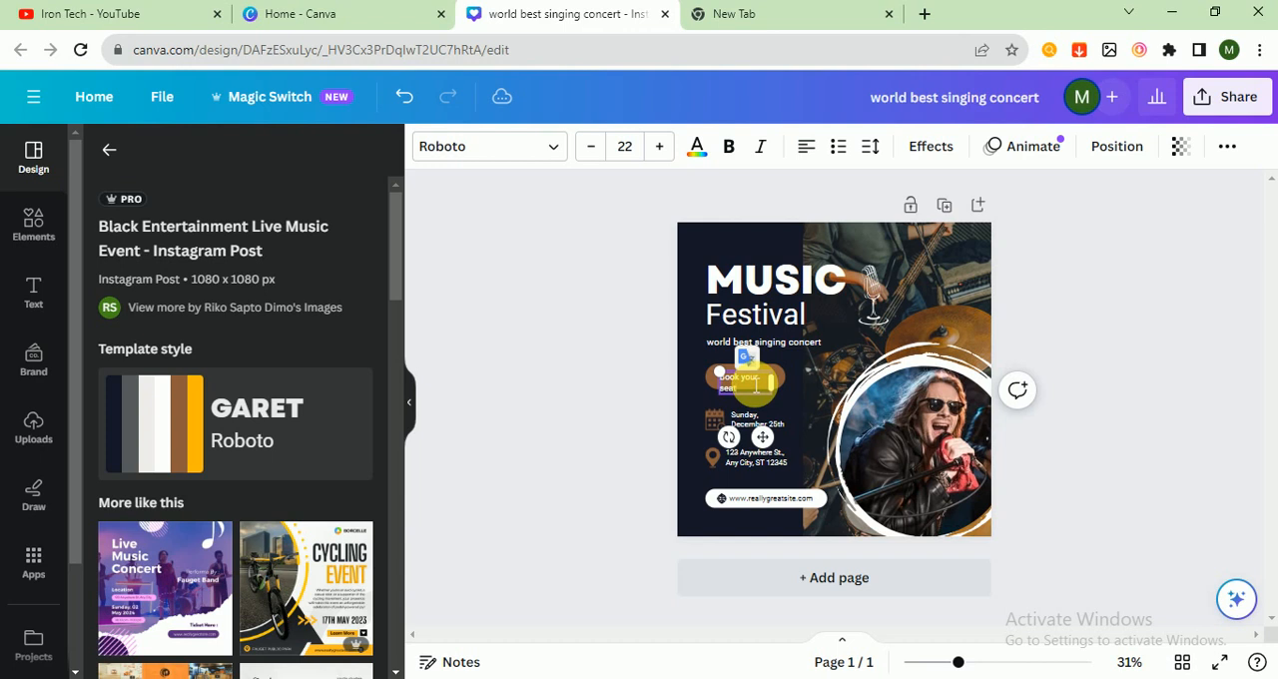
left_click_drag(775, 384, 796, 383)
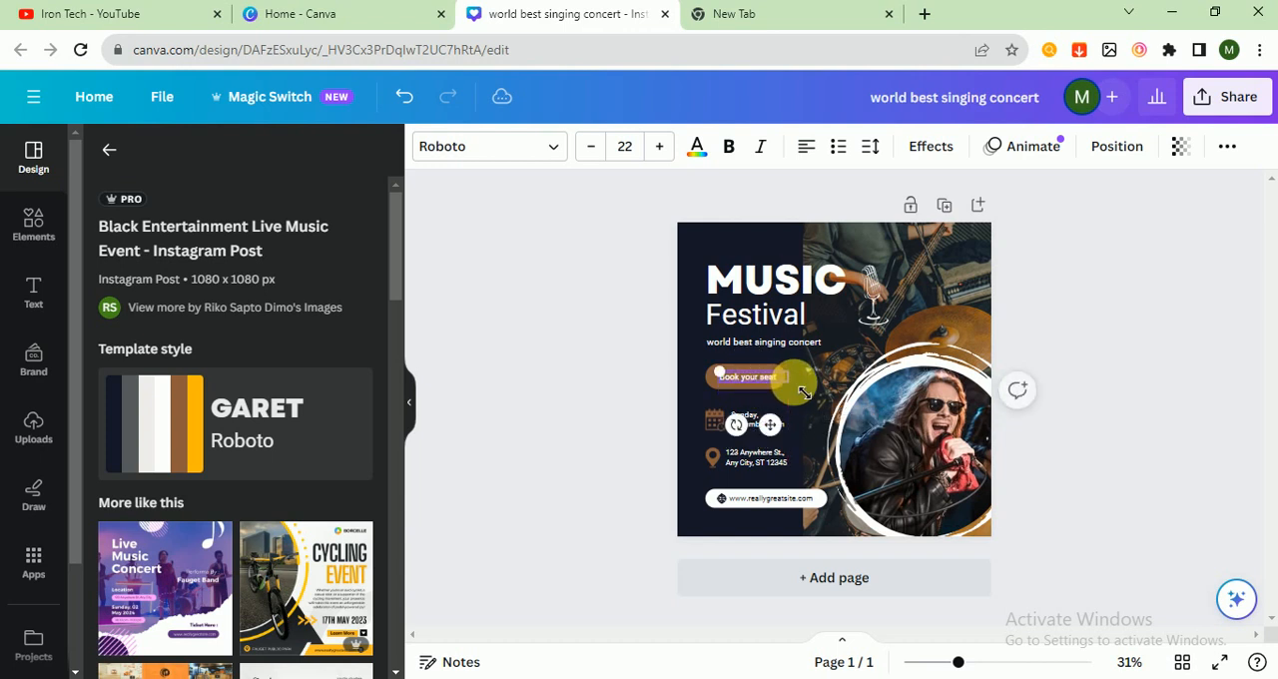
left_click(585, 365)
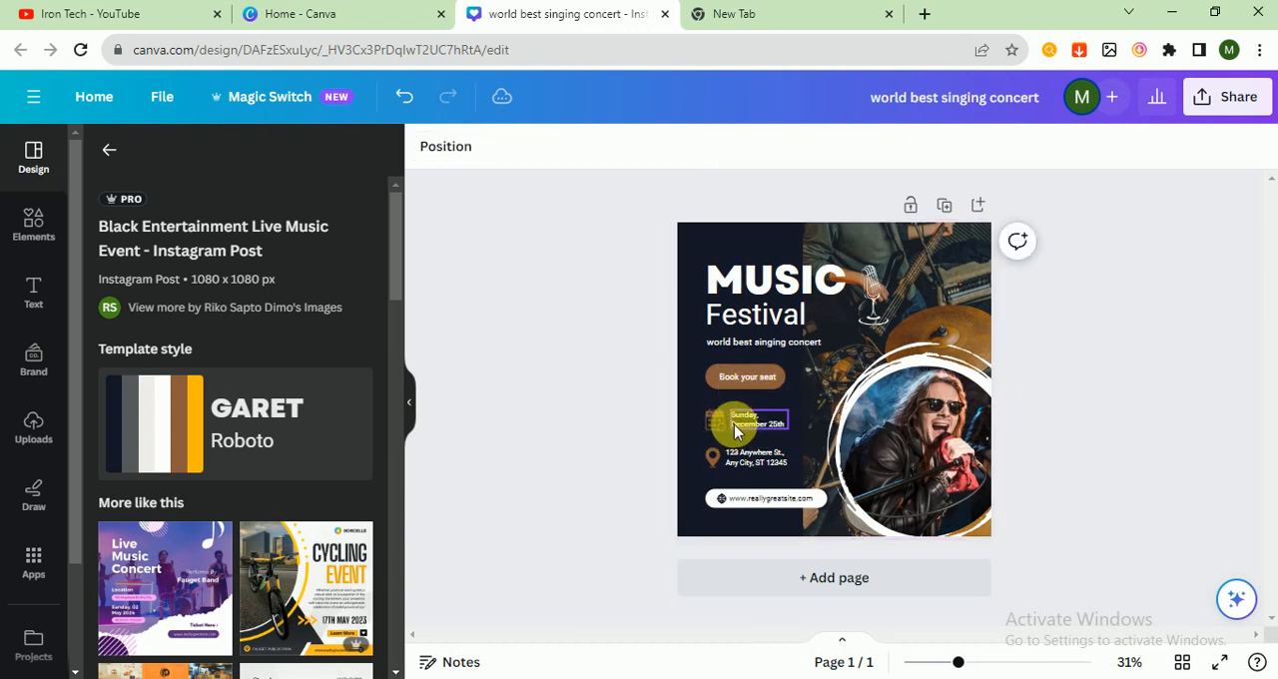
double_click(763, 493)
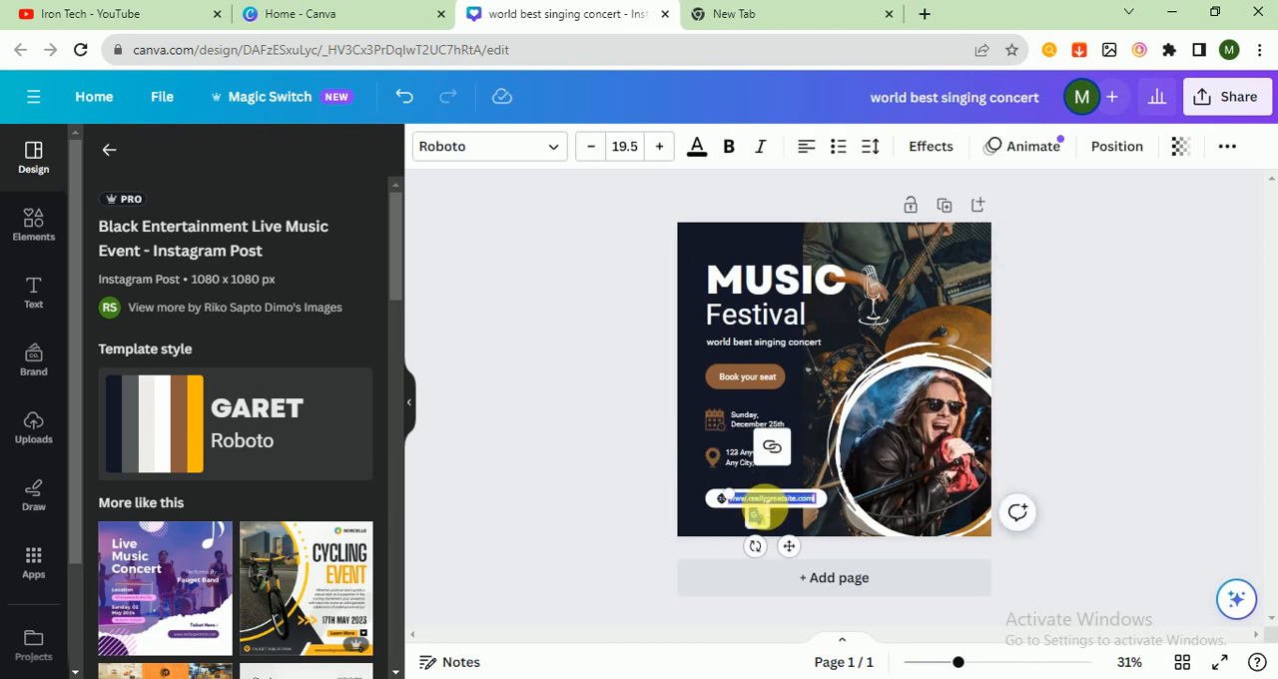
type("www.singing")
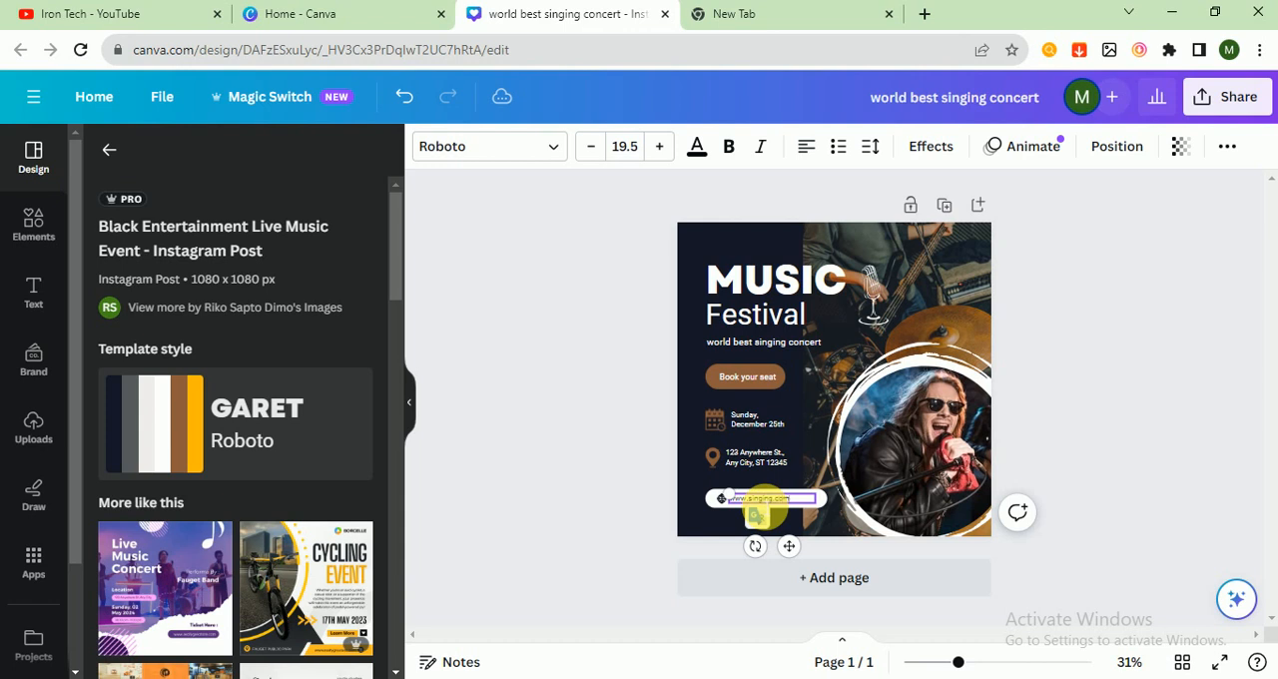
left_click(588, 445)
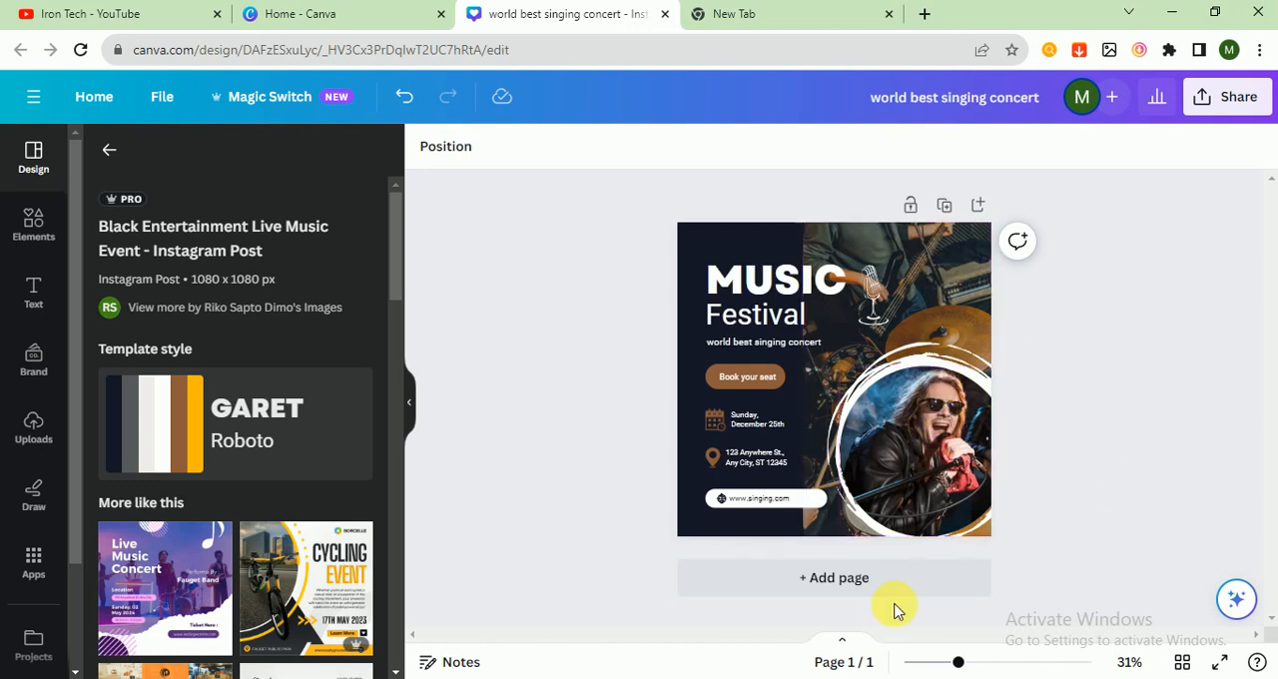
Step: Search the photo library for "singer"
scroll(60, 629, "down", 2)
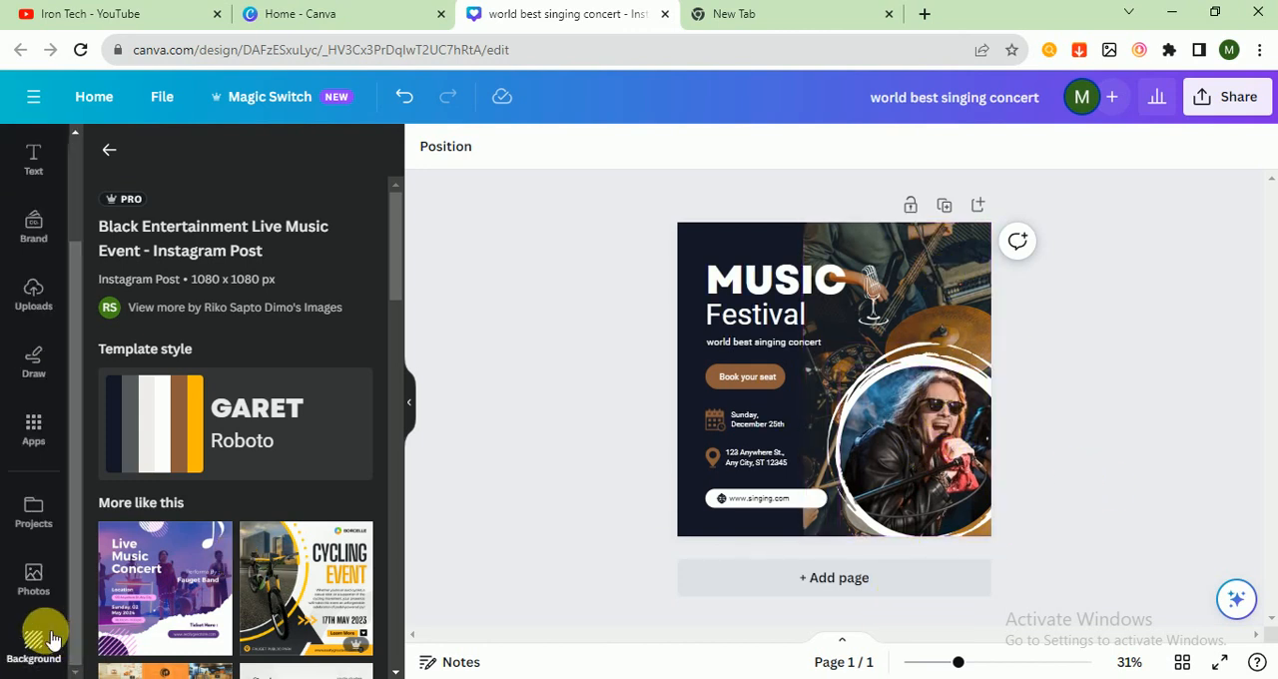
left_click(38, 638)
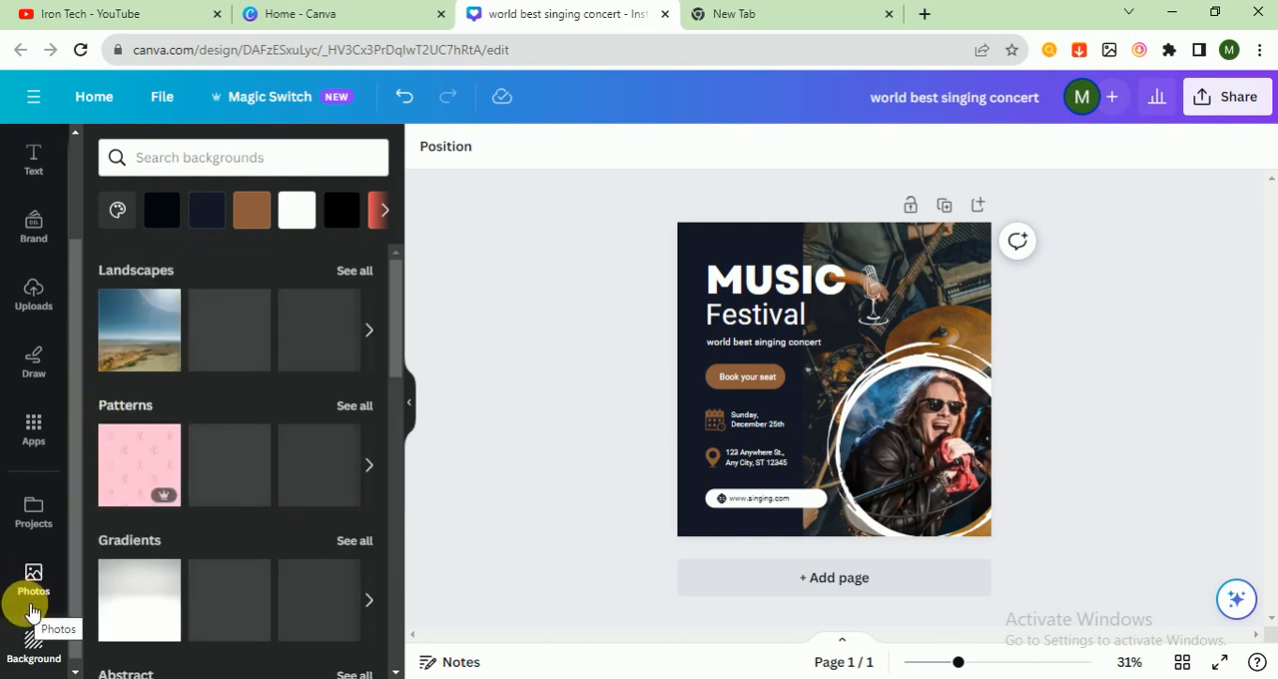
left_click(36, 589)
left_click(163, 158)
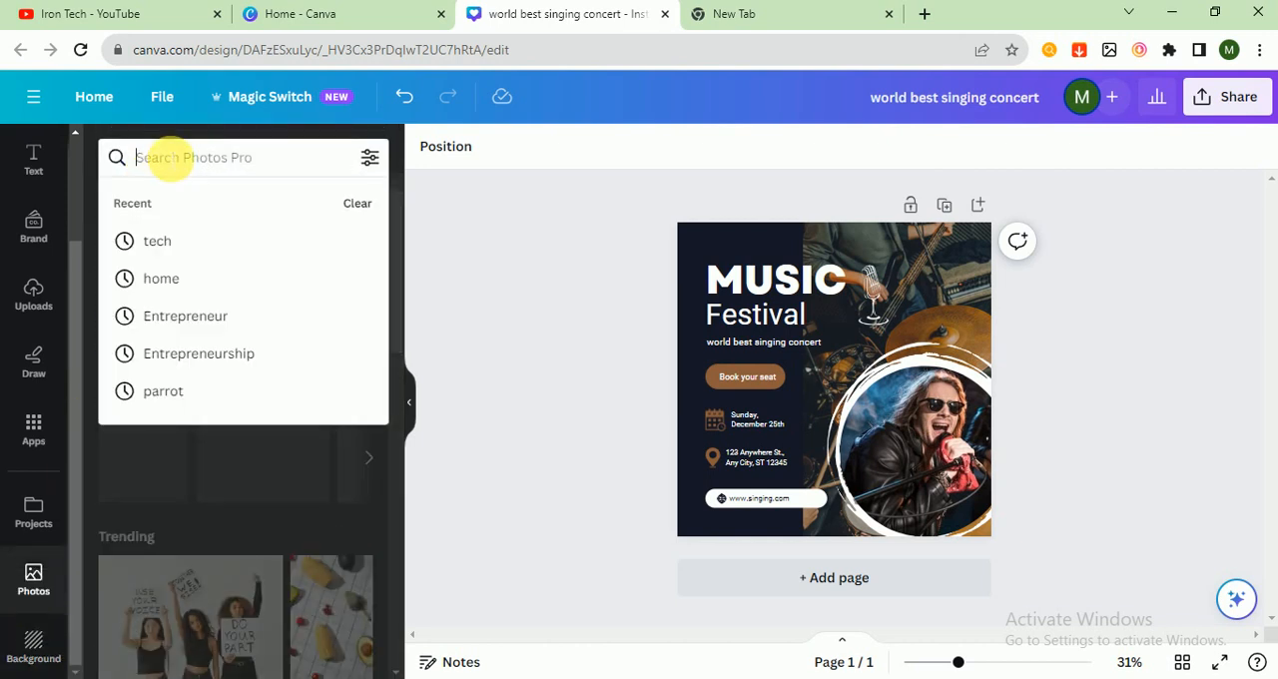
type("si")
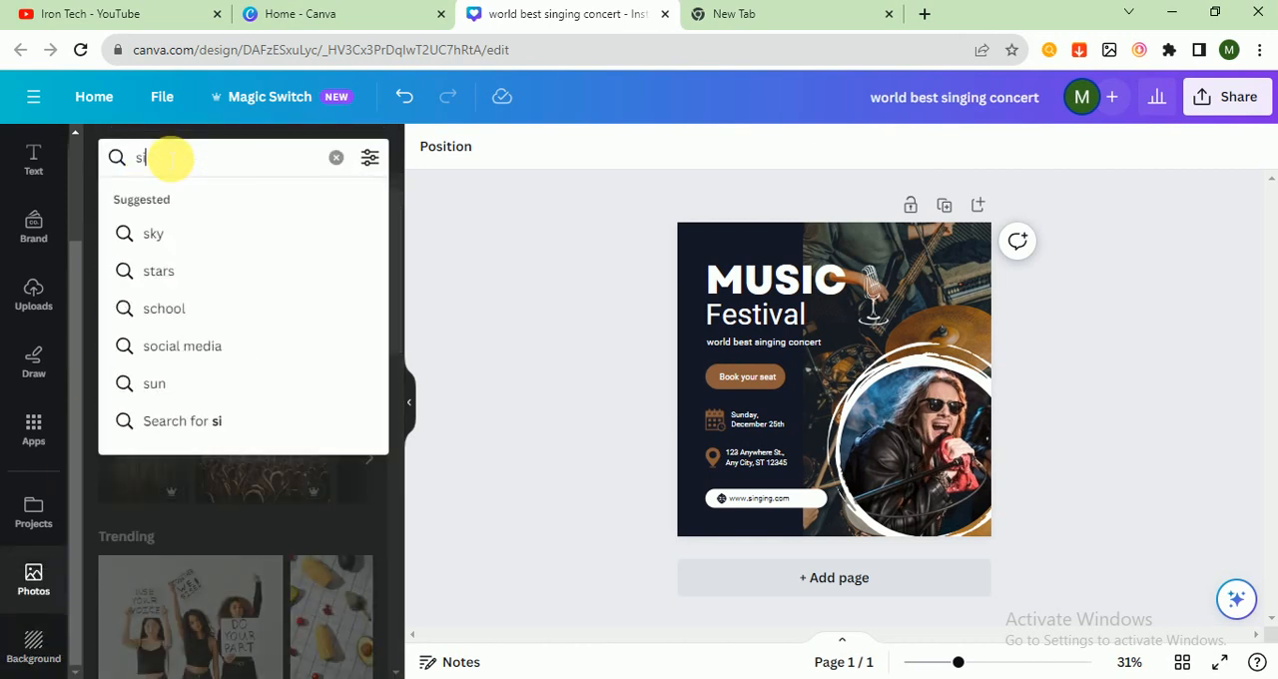
type("nger")
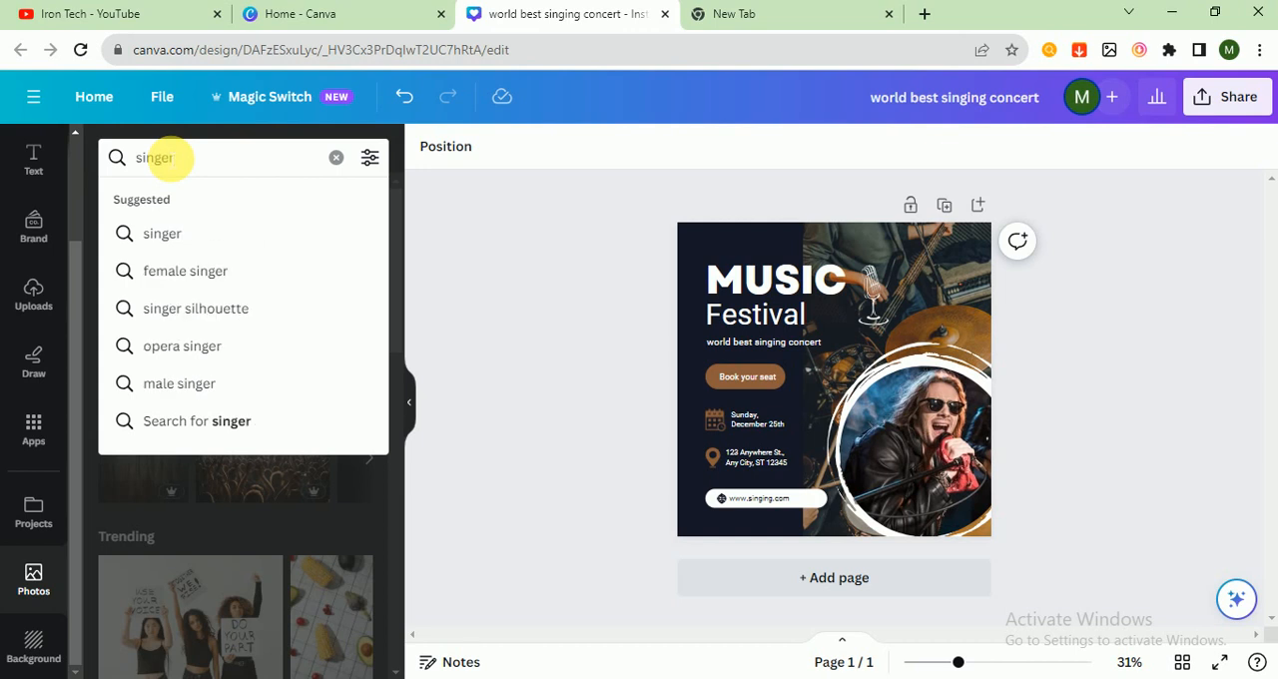
left_click(176, 242)
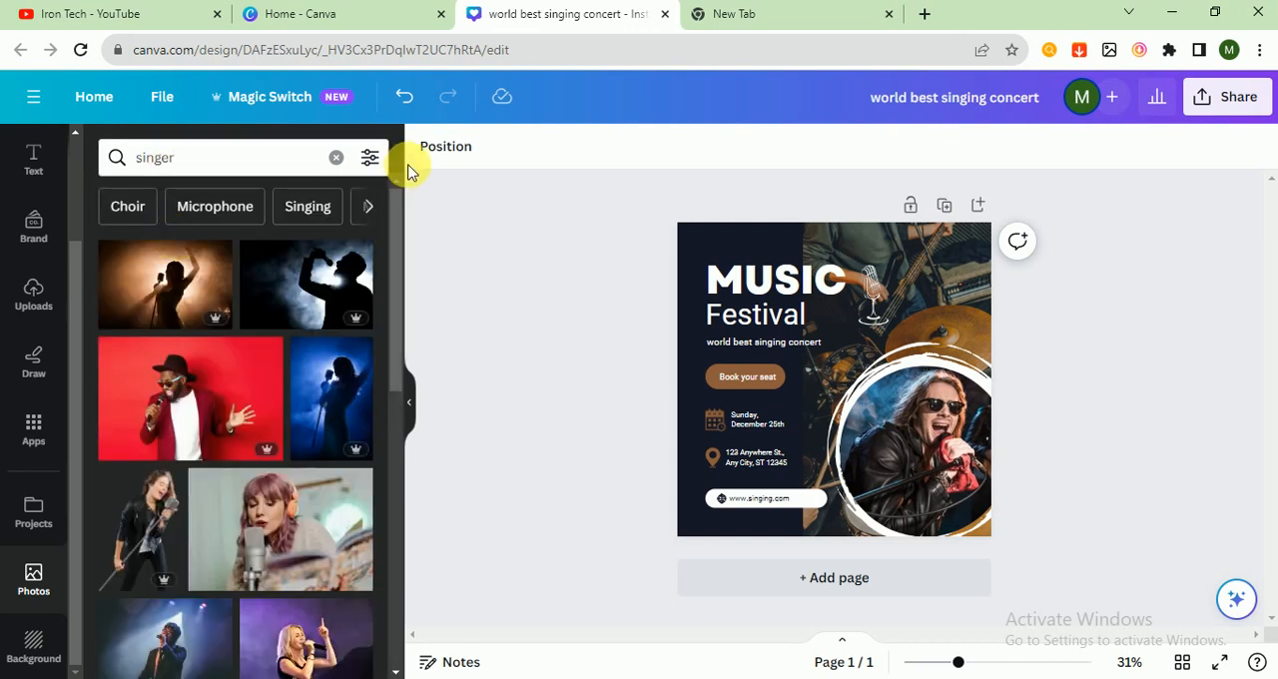
Step: Filter the photos to square orientation and replace the circular frame's picture with the woman in a hat singing
left_click(369, 157)
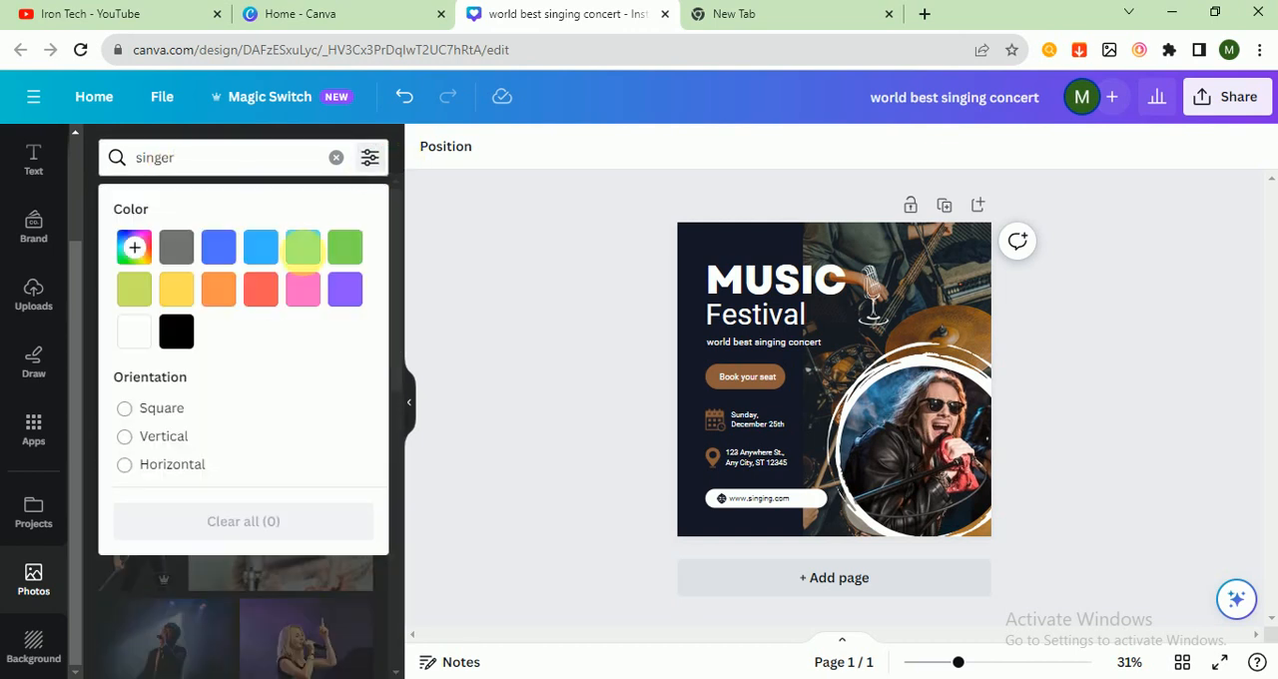
left_click(149, 410)
left_click(514, 431)
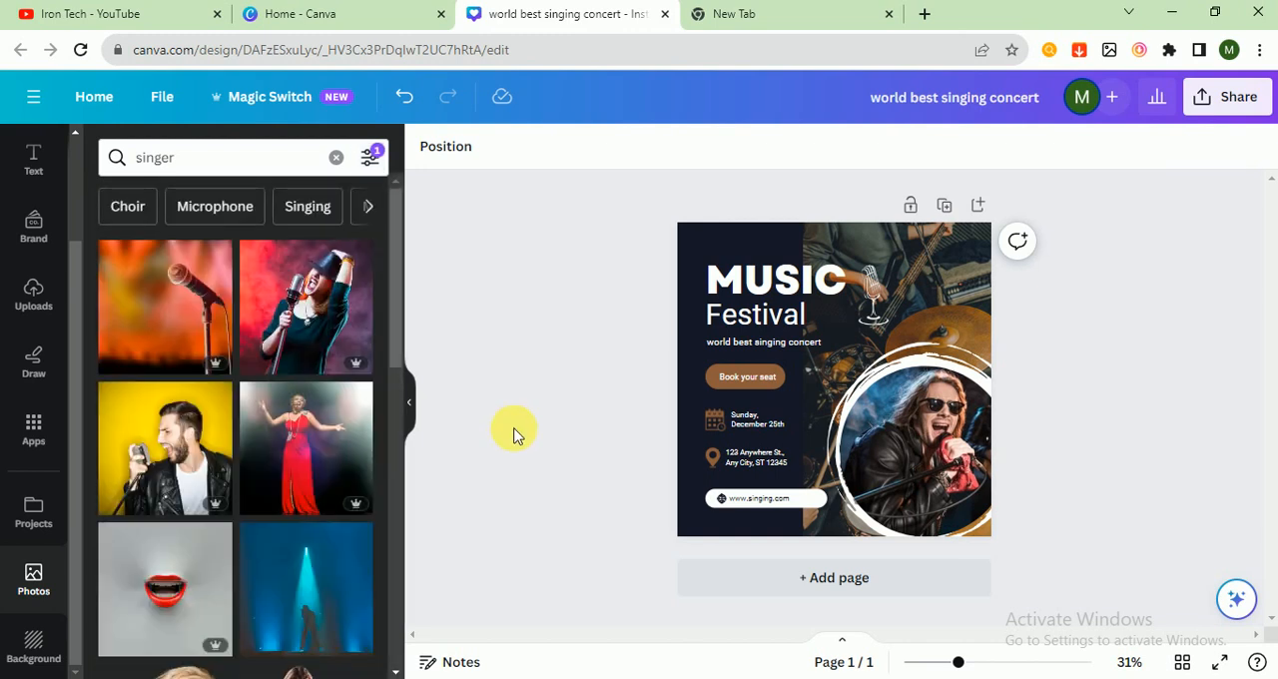
left_click_drag(312, 290, 914, 393)
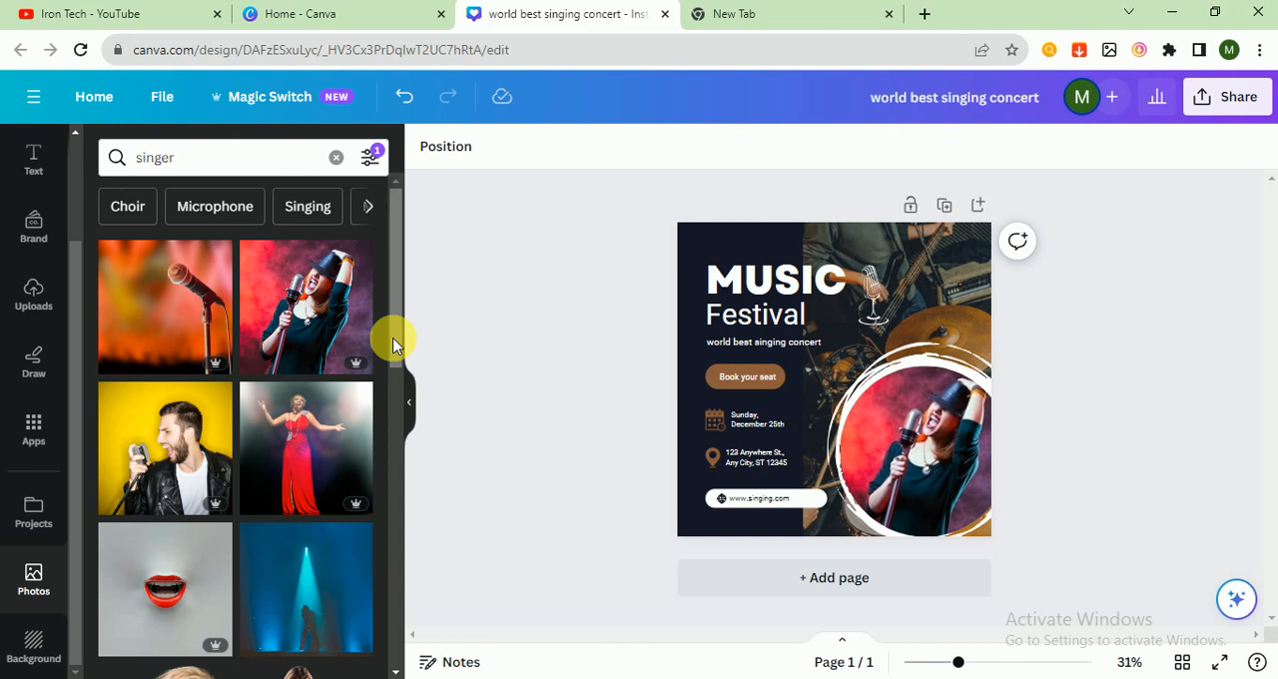
Step: Search the photo library for "music"
left_click_drag(394, 309, 373, 422)
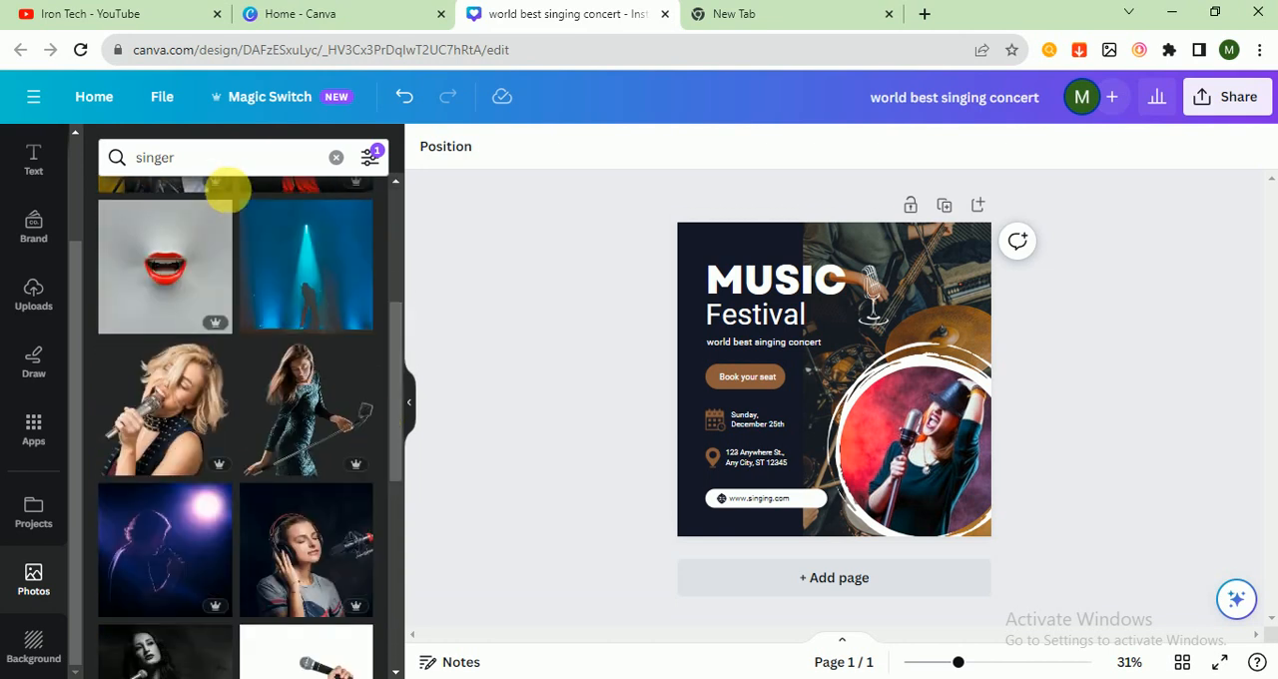
left_click(228, 168)
double_click(229, 168)
type("music")
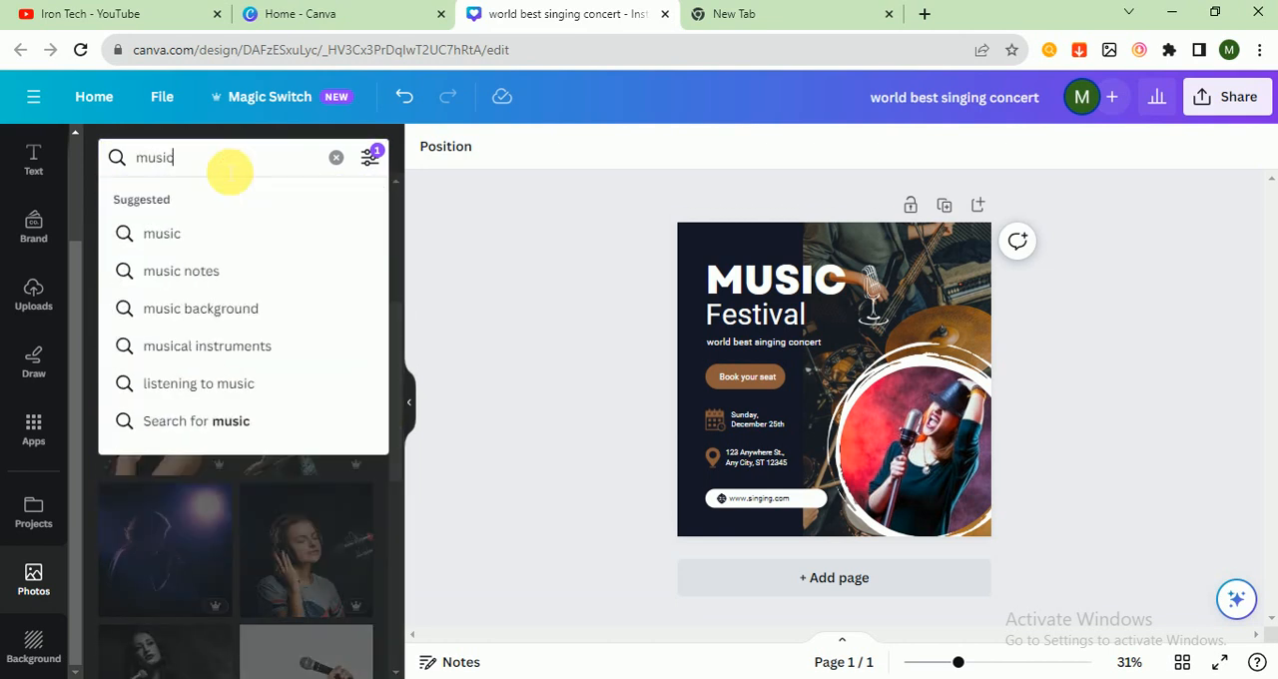
key("Return")
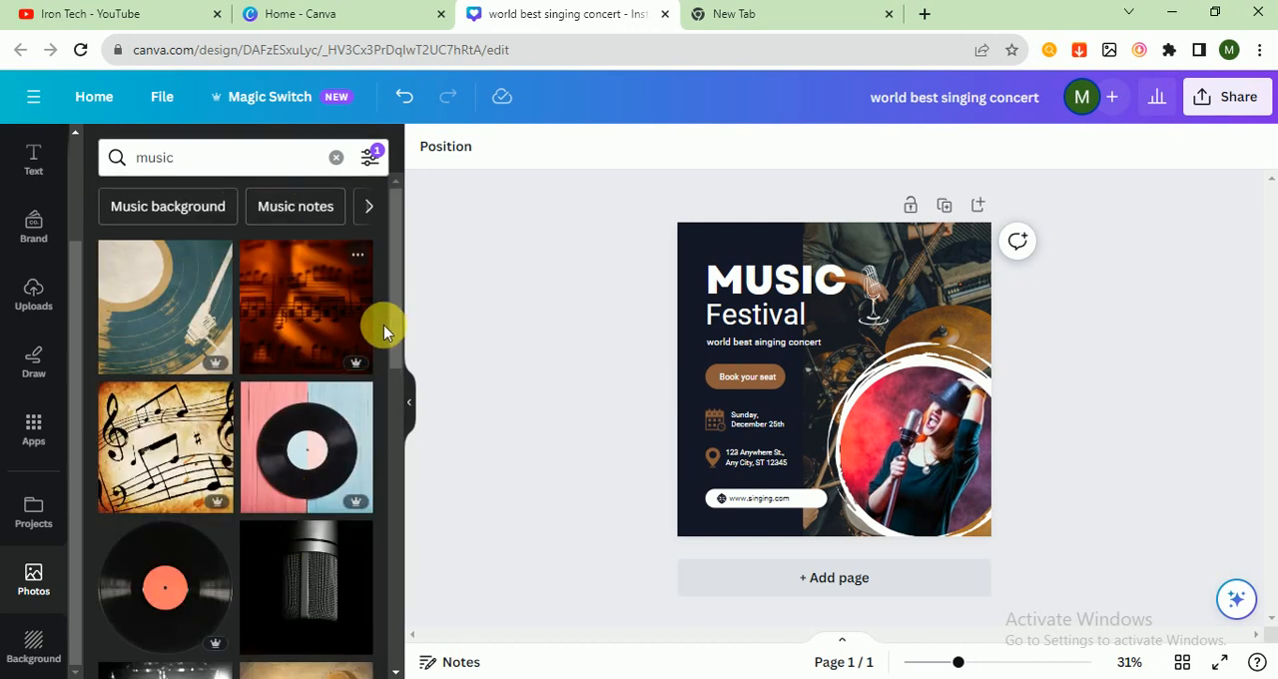
Step: Insert the purple-lit photo of the woman with headphones, align it with the dark panel's edge and stretch it down to the page's lower edge
left_click_drag(397, 295, 380, 476)
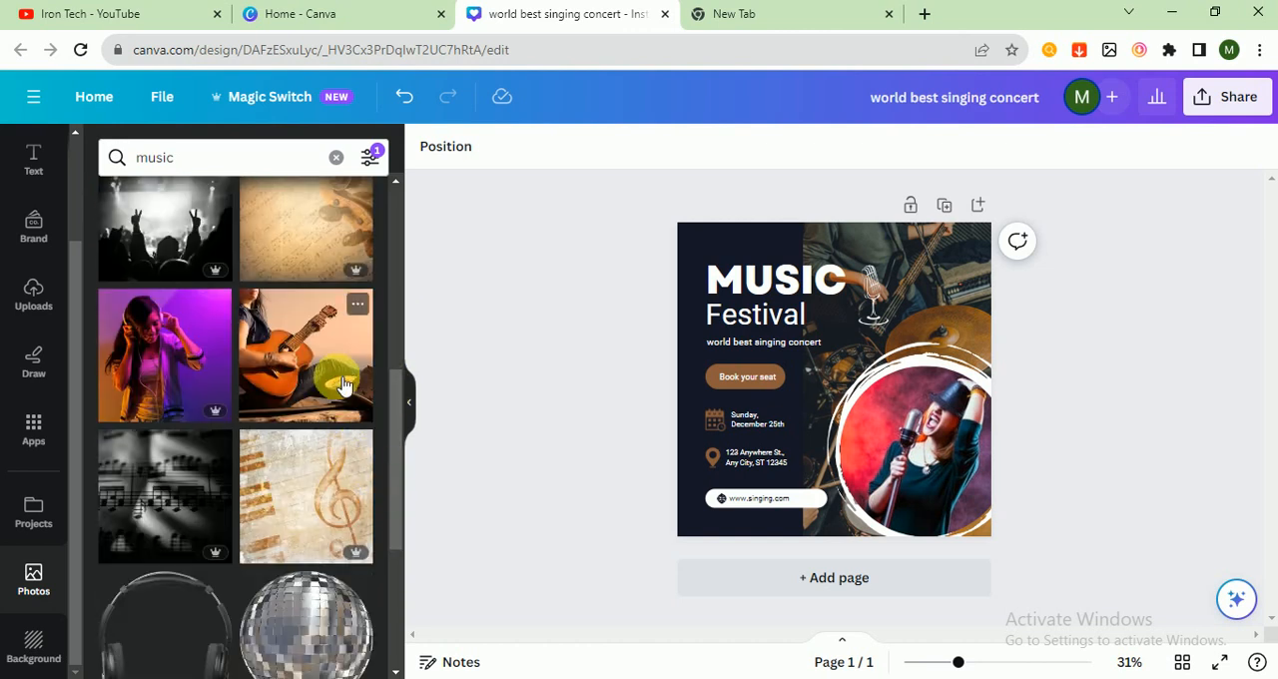
left_click(168, 367)
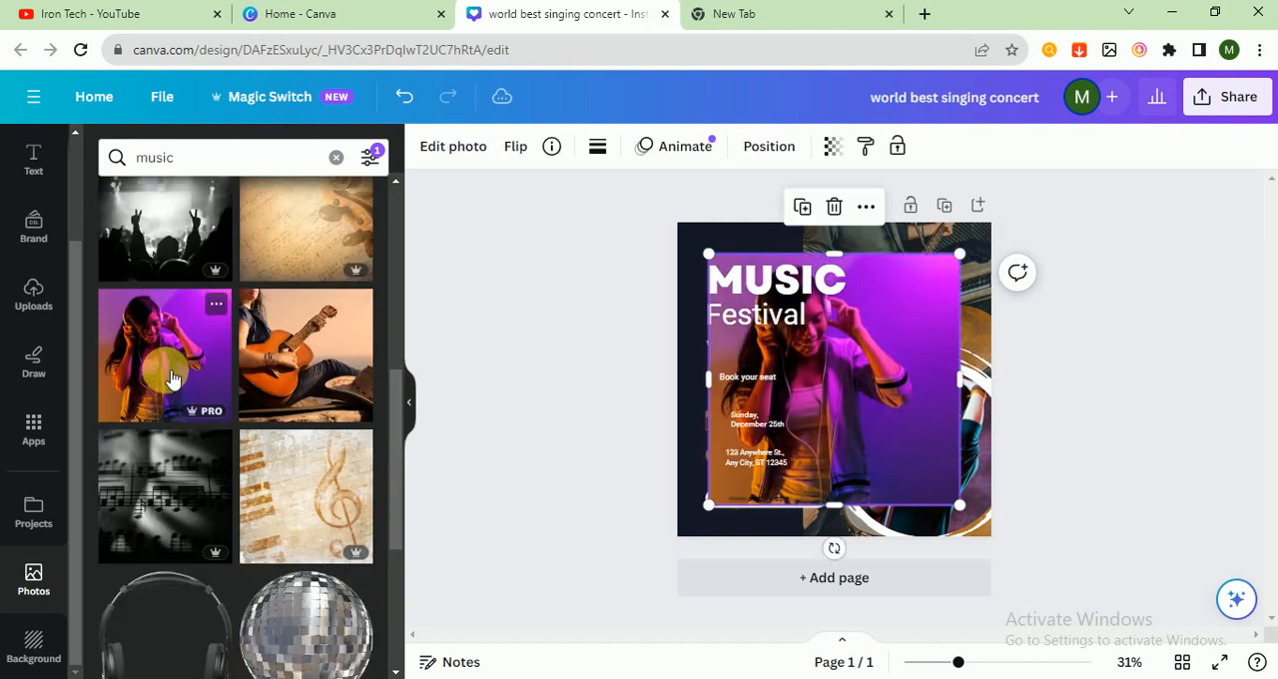
left_click_drag(934, 427, 1050, 357)
left_click_drag(952, 339, 947, 337)
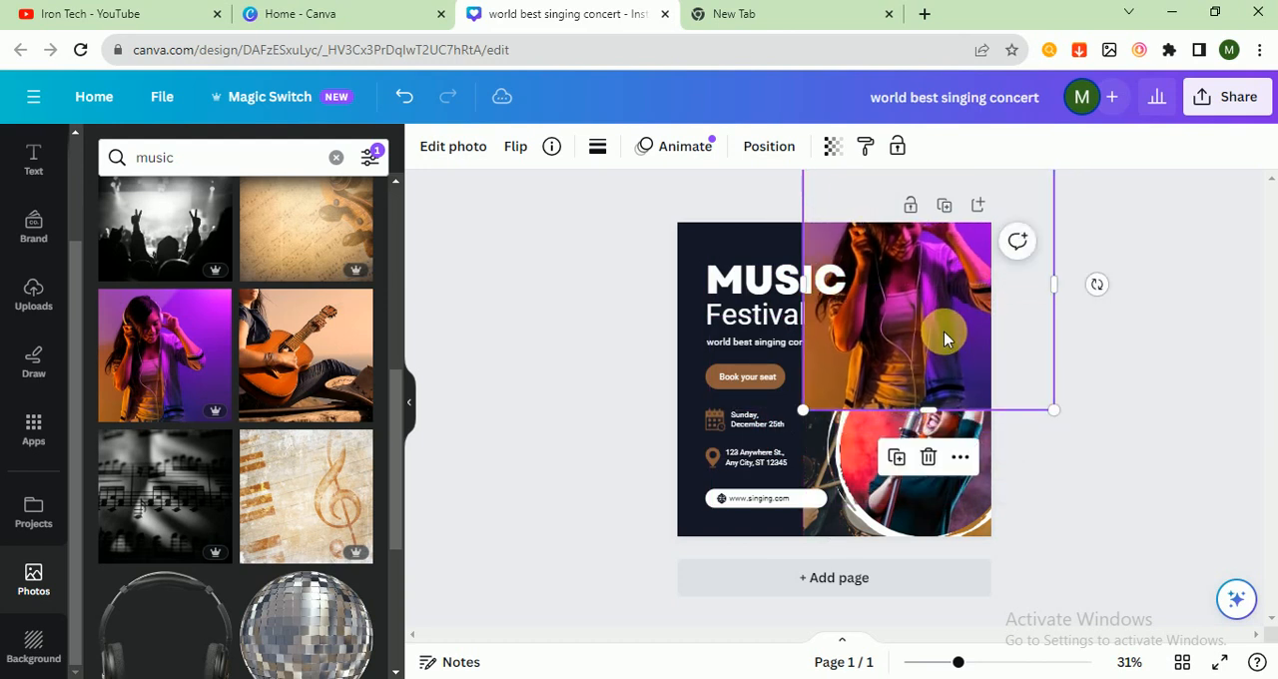
left_click_drag(936, 418, 932, 542)
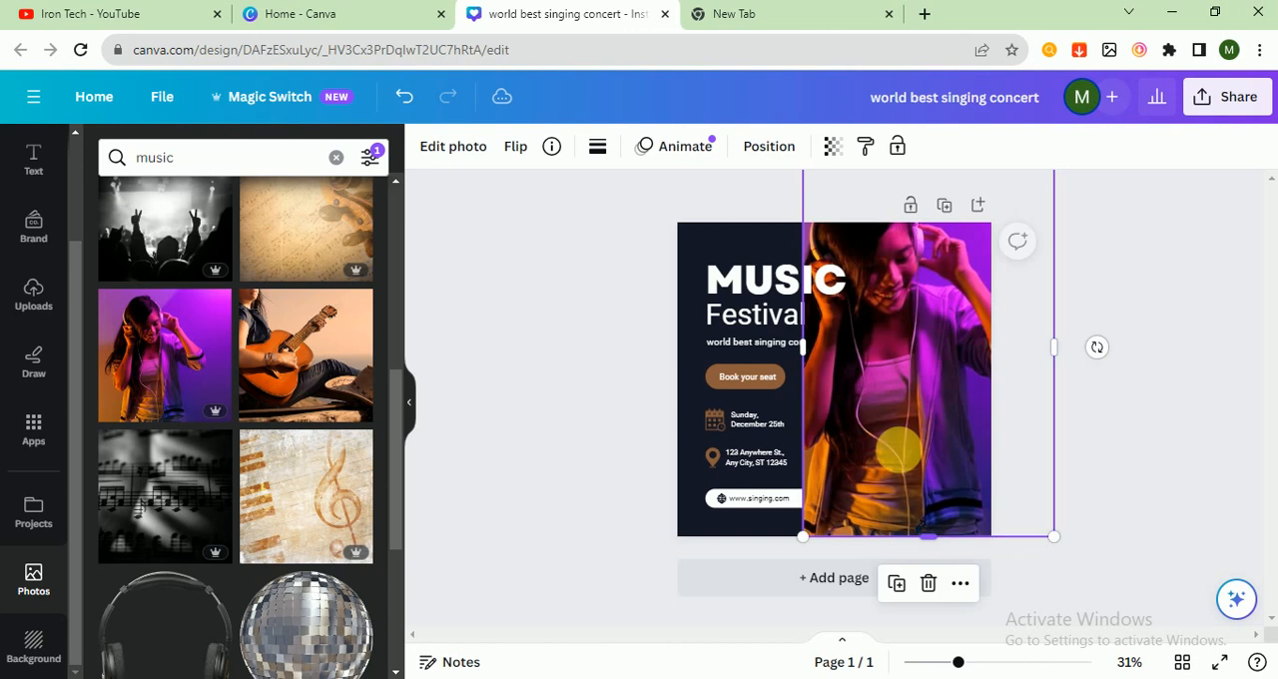
Step: Send the headphones photo one layer backward
right_click(875, 386)
mouse_move(929, 363)
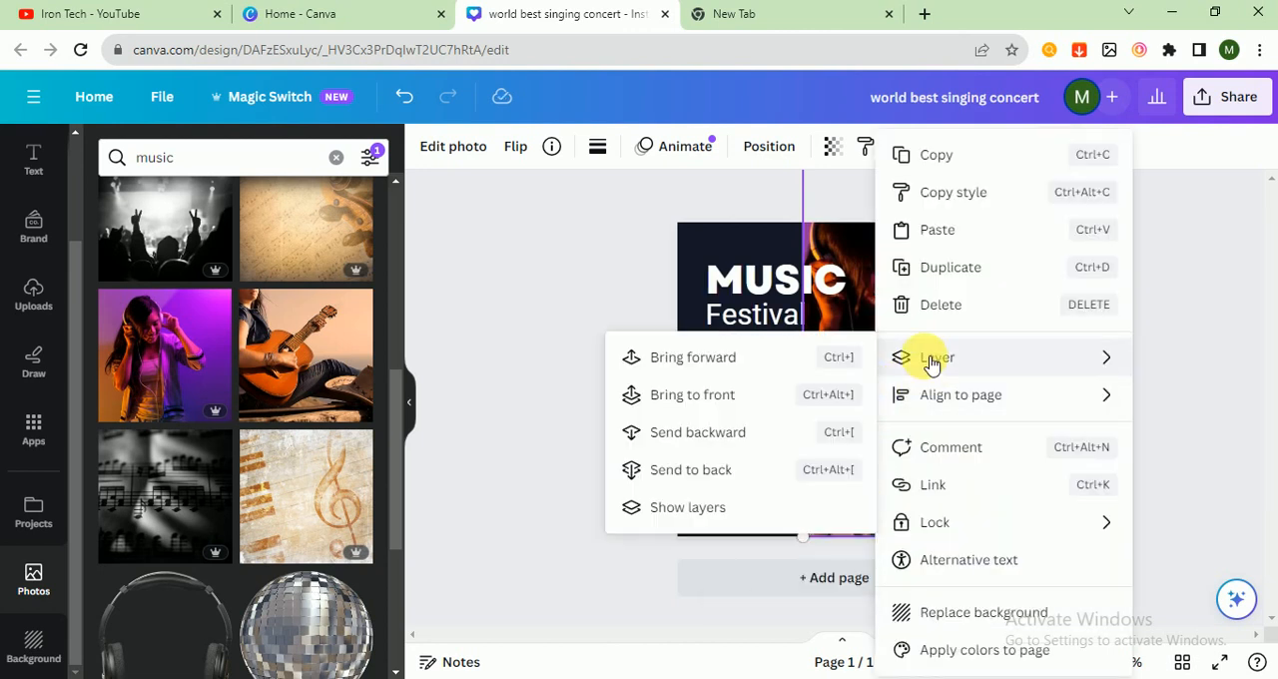
left_click(710, 431)
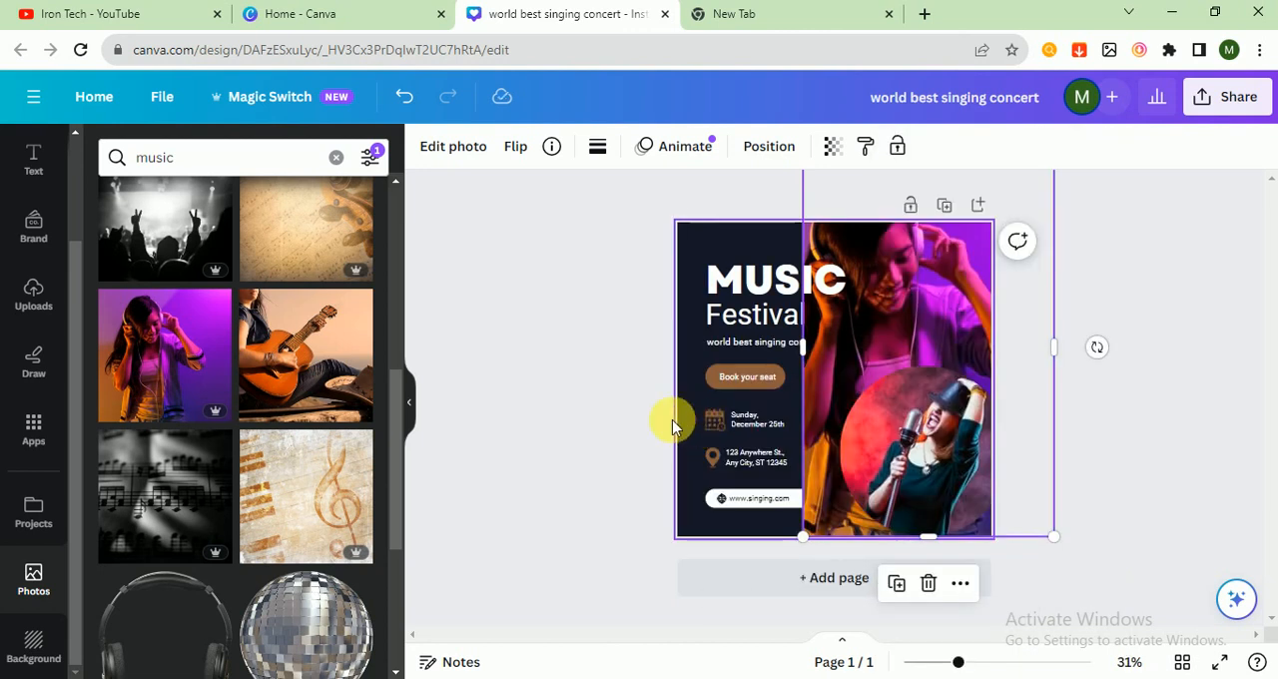
left_click(534, 382)
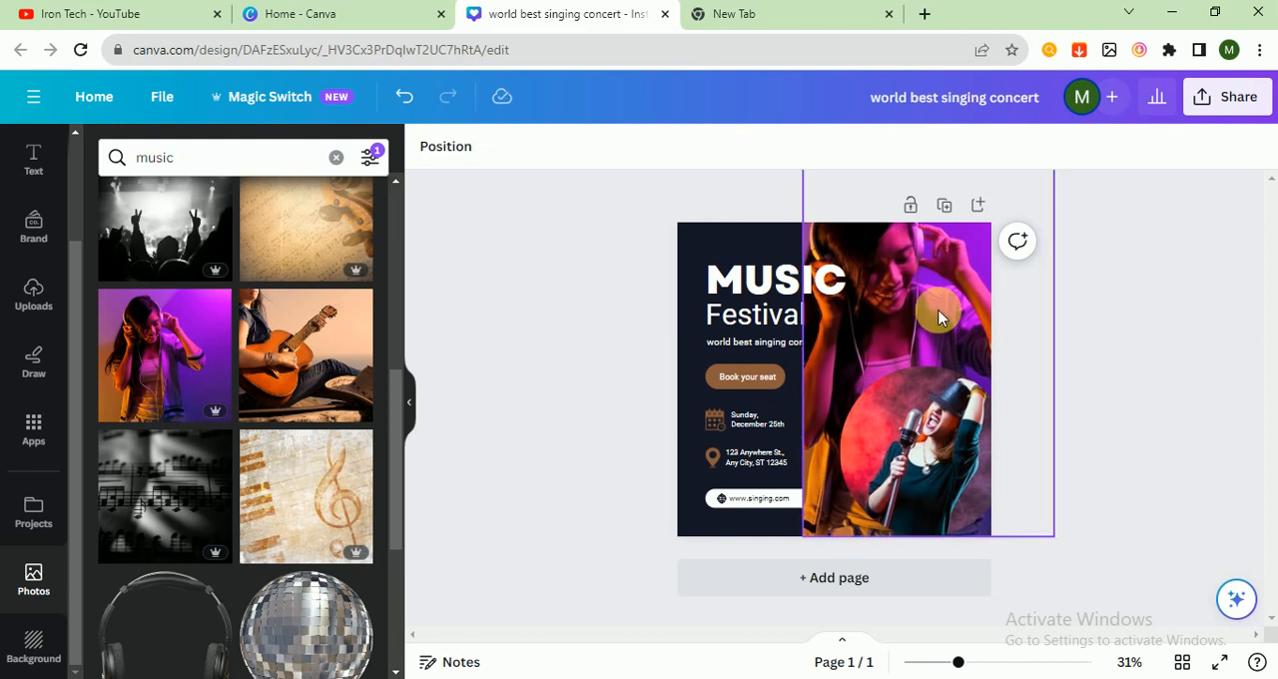
Step: Send the headphones photo to the back layer and move the old band photo with guitar and drums off the page
left_click(885, 309)
left_click(844, 292)
left_click(883, 308)
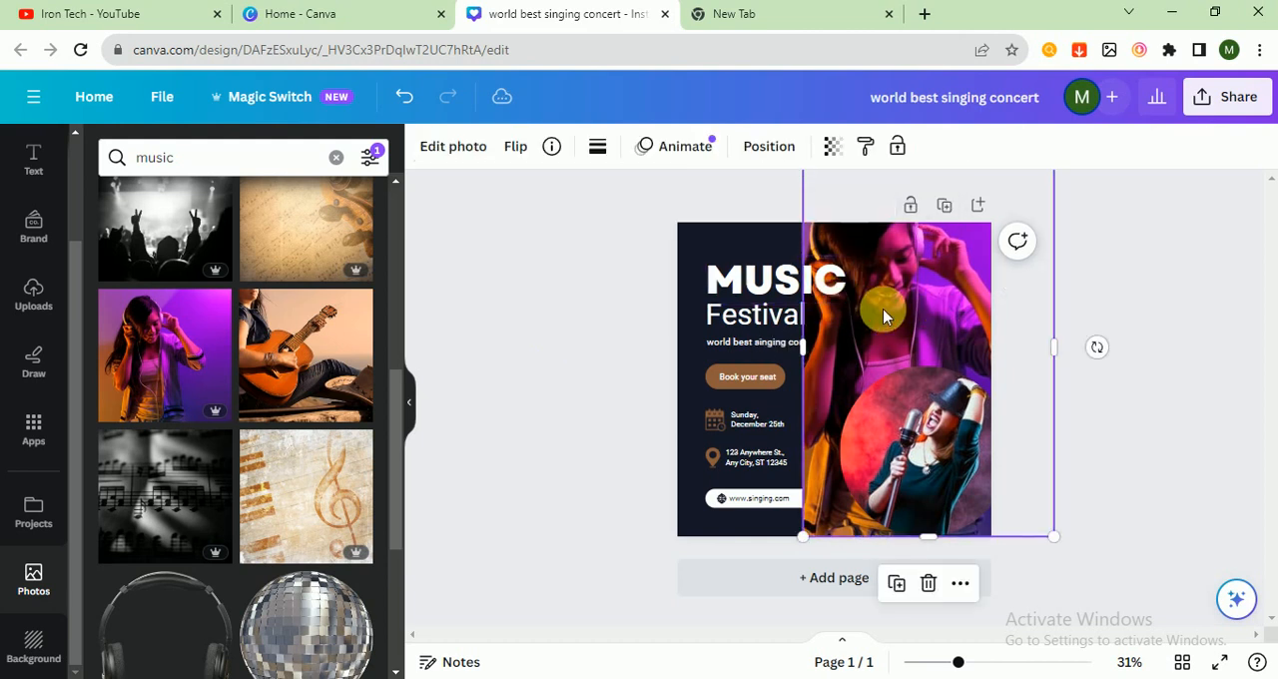
right_click(883, 309)
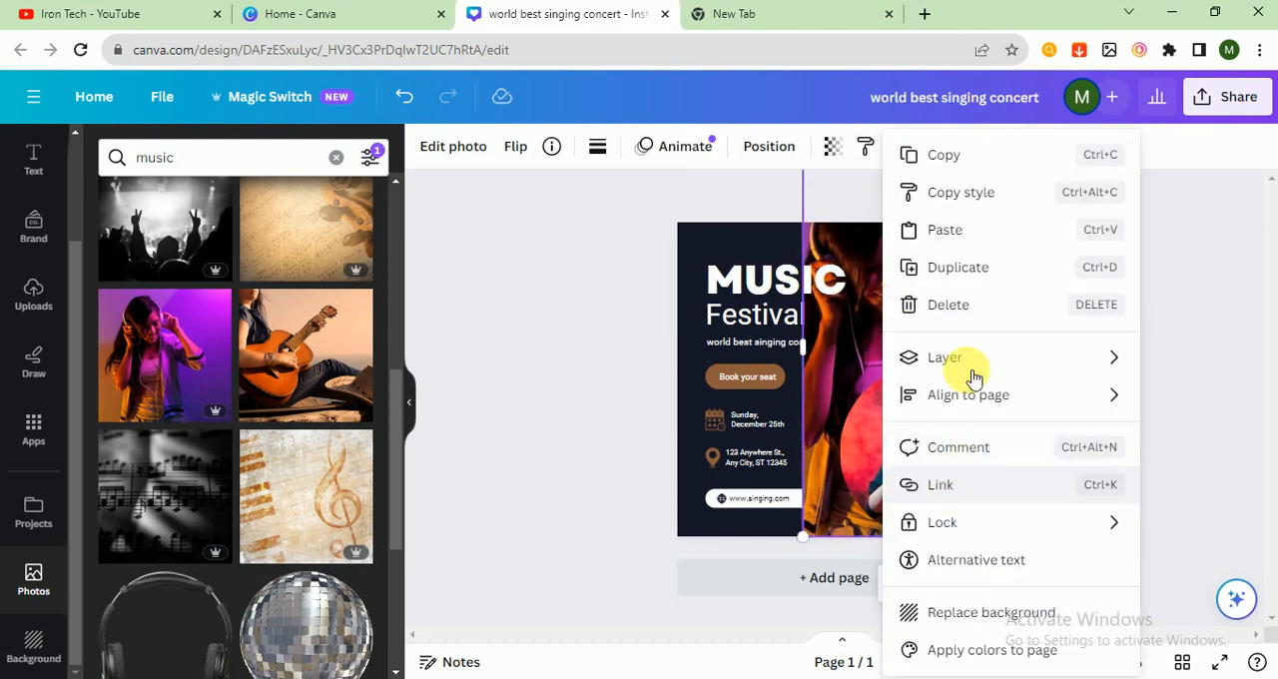
mouse_move(971, 362)
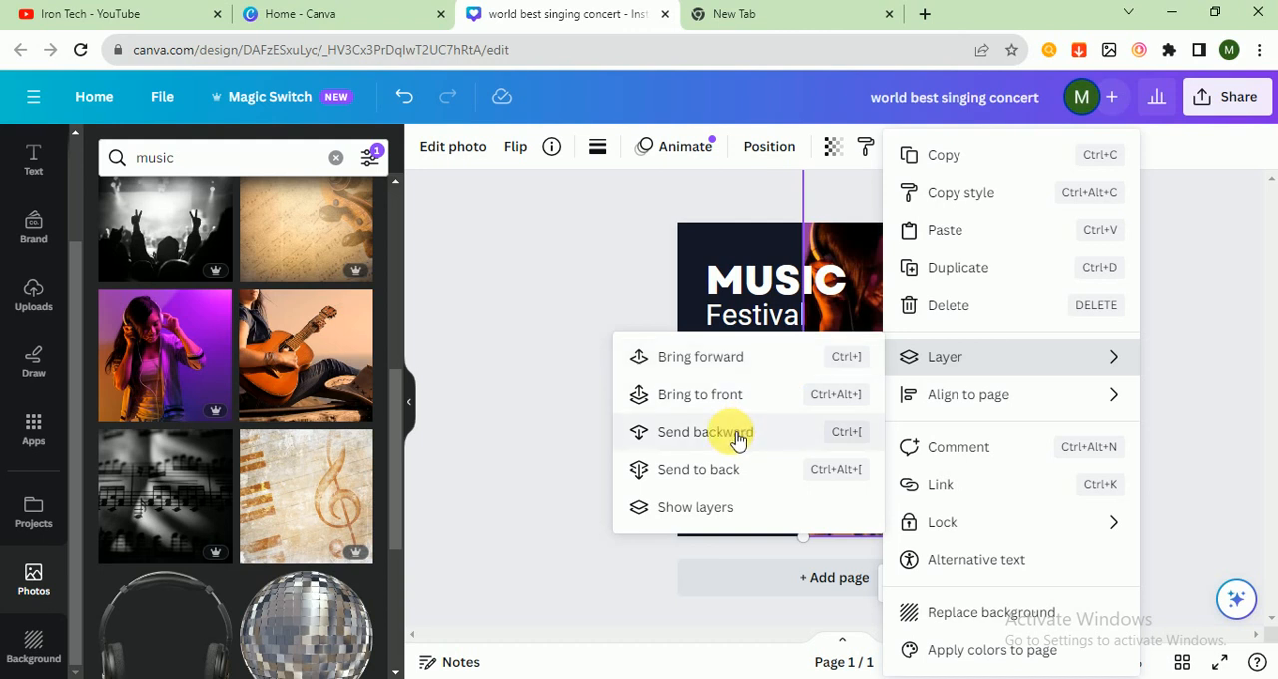
left_click(728, 471)
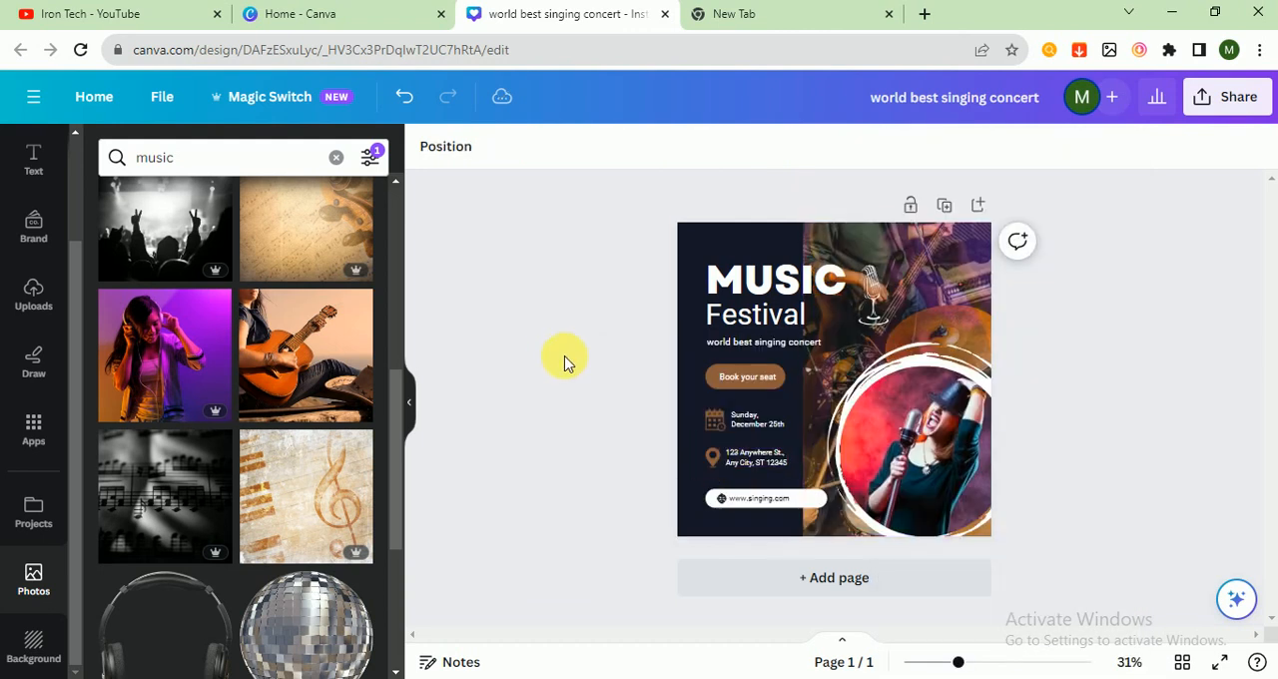
left_click(928, 294)
left_click_drag(929, 294, 1153, 340)
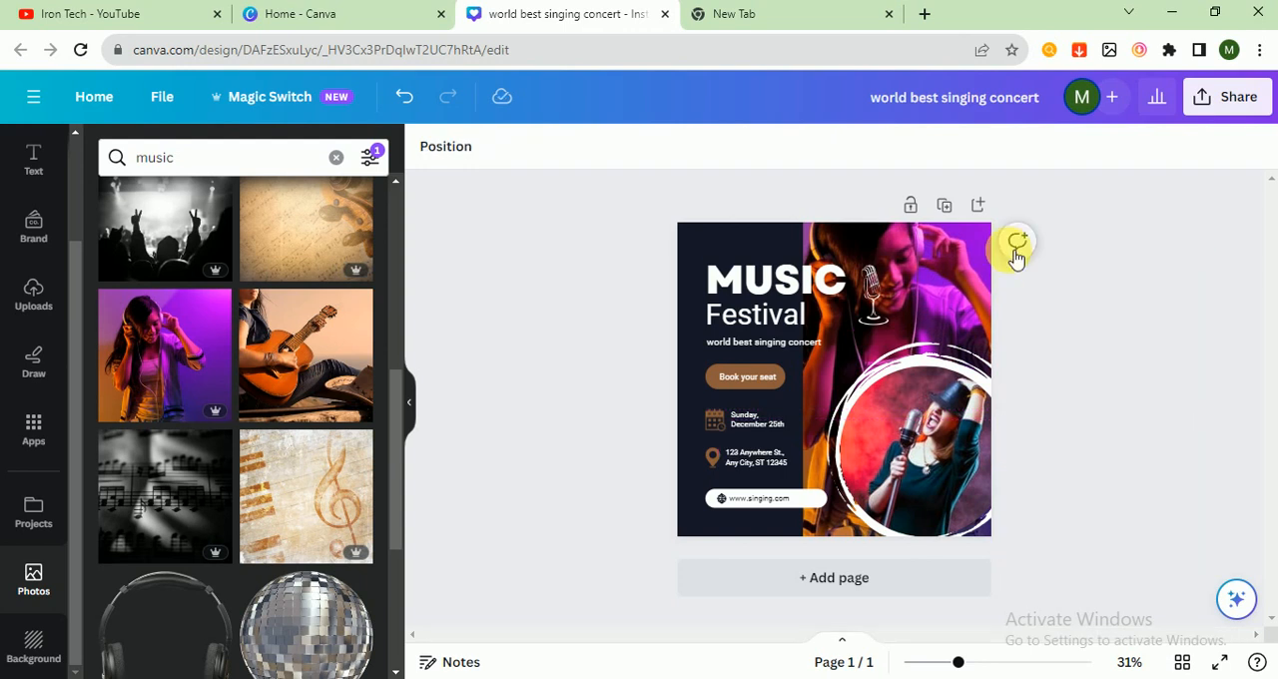